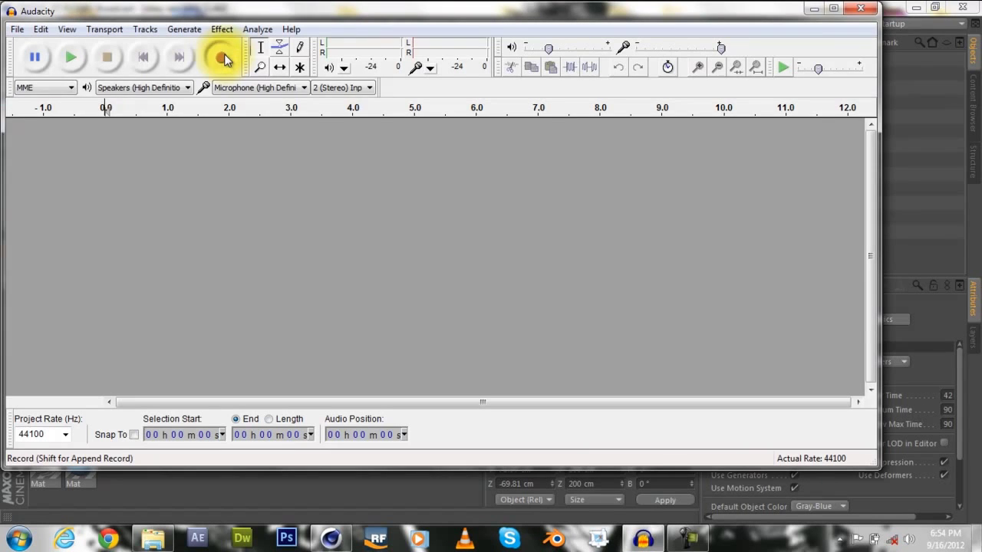
Start the Audacity voice-over recording and minimize Audacity so Cinema 4D shows.
click(223, 58)
click(814, 9)
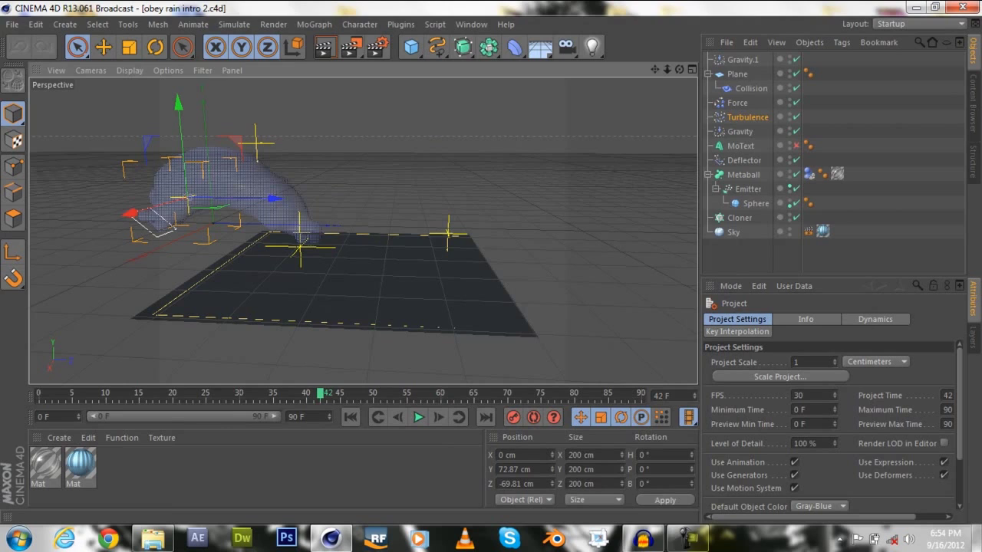
click(662, 540)
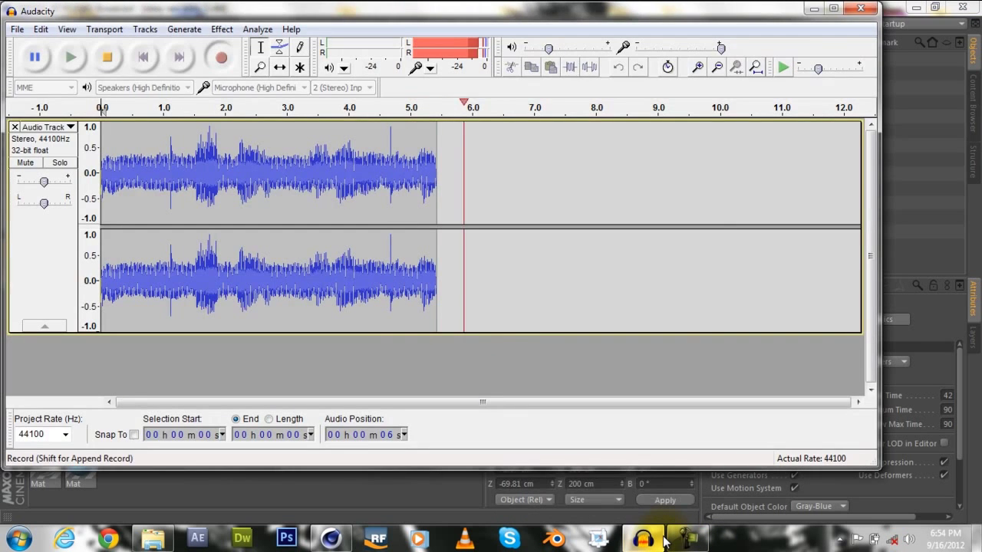
click(661, 540)
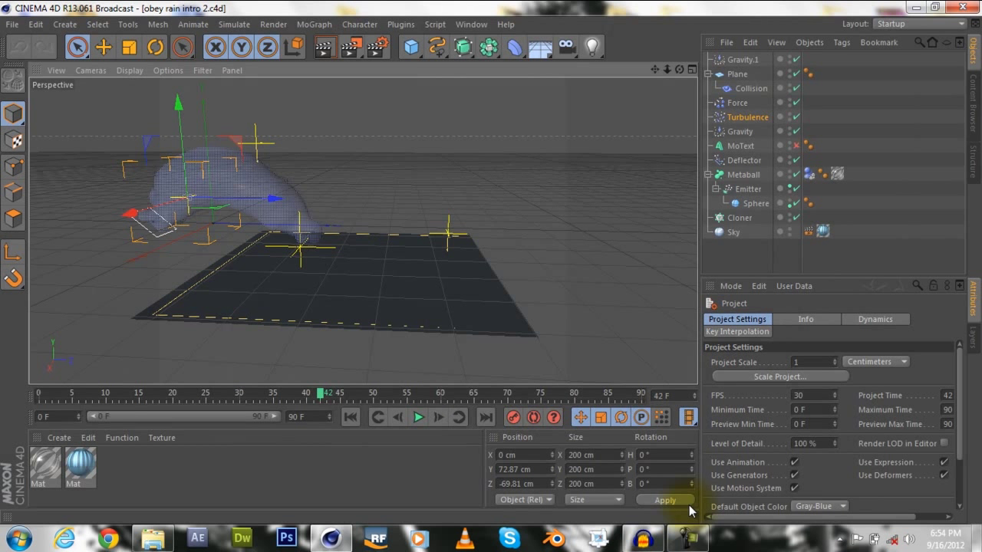
click(841, 540)
Rewind to frame 0 and play the metaball stream, orbiting the view, pausing near frame 88.
click(842, 539)
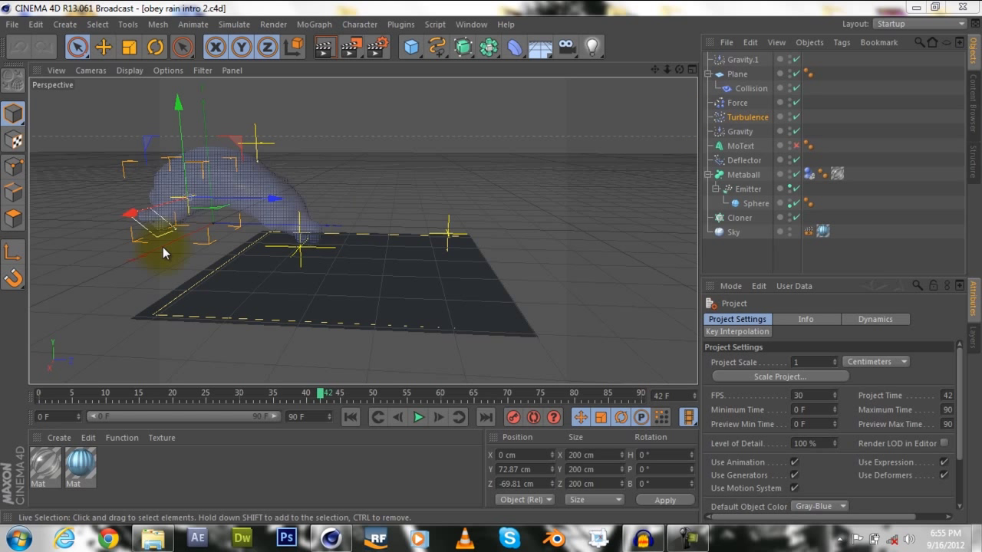
click(39, 397)
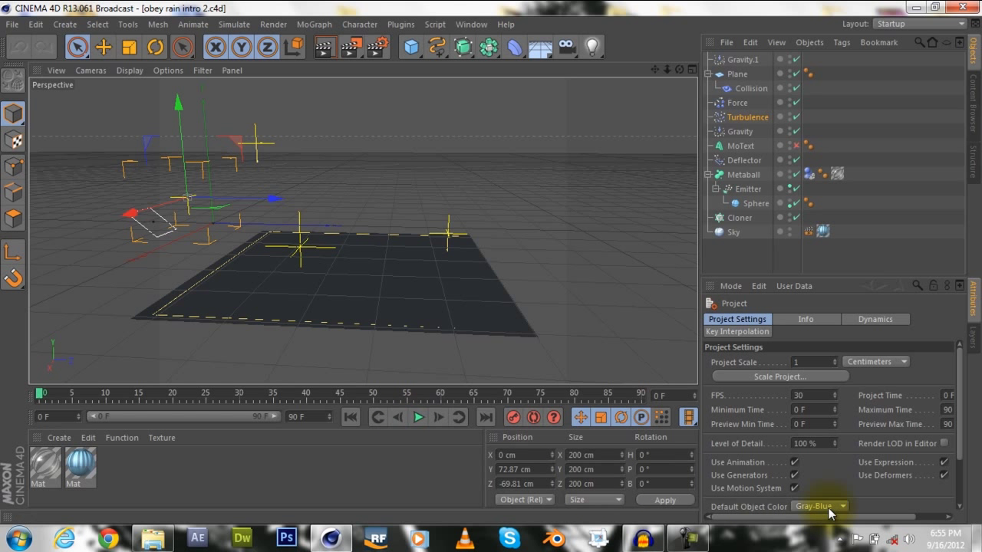
click(839, 539)
click(842, 539)
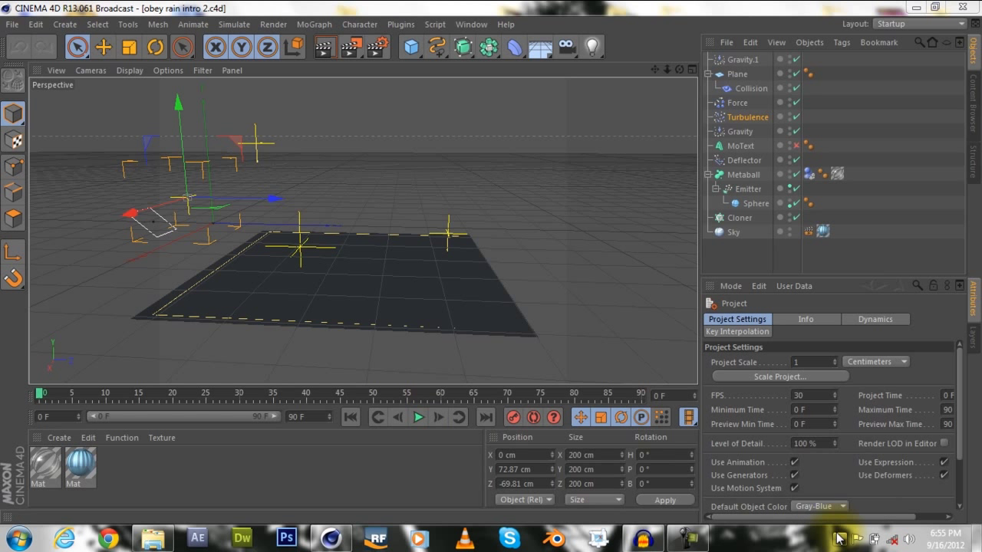
click(417, 418)
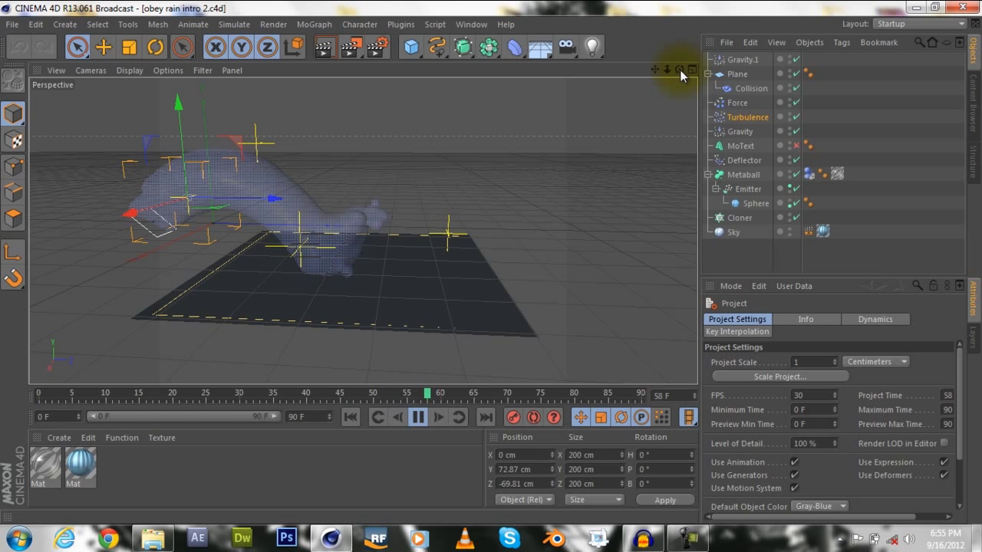
mouse_move(680, 70)
mouse_down()
mouse_move(491, 261)
mouse_move(491, 247)
mouse_move(493, 292)
mouse_move(491, 253)
mouse_up()
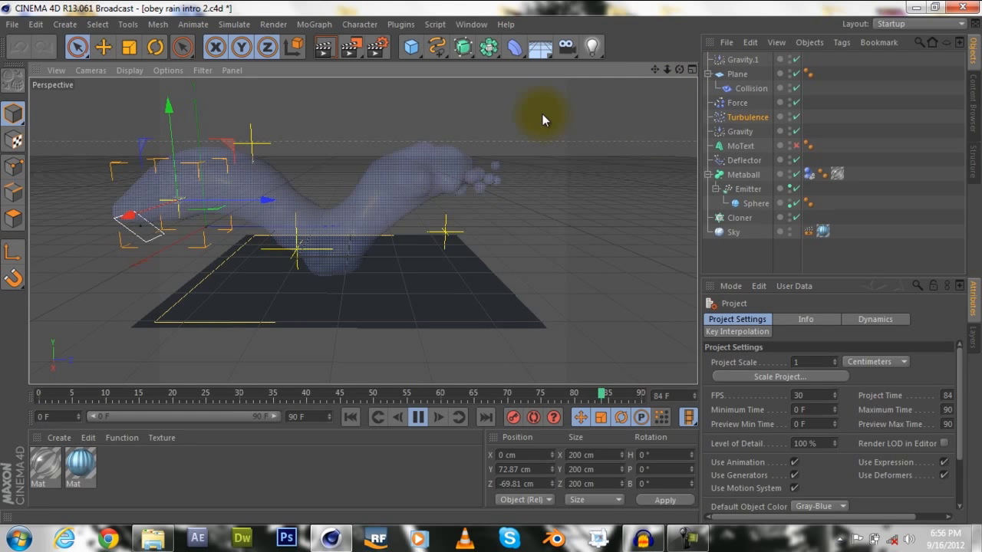
click(418, 418)
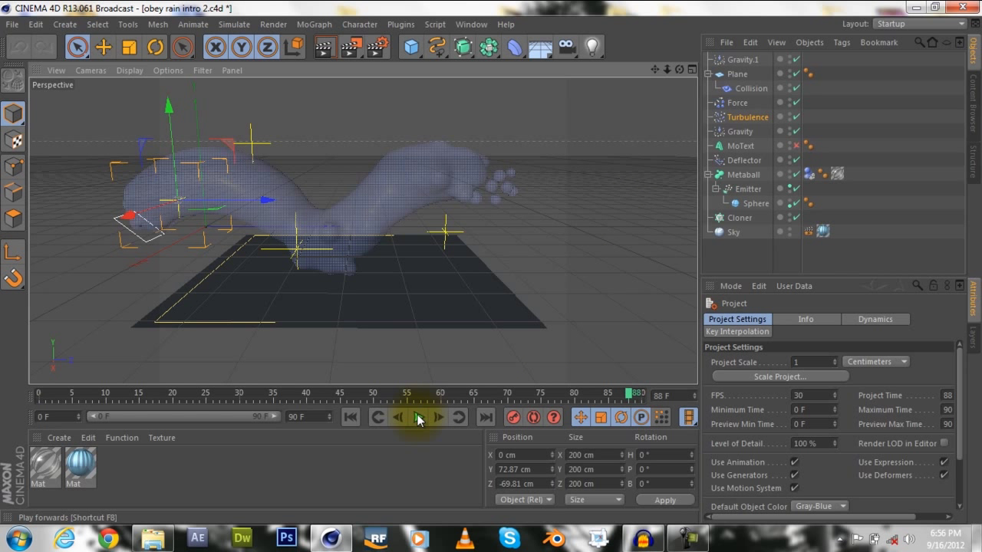
Close all open projects, discarding the finished scene without saving.
click(9, 26)
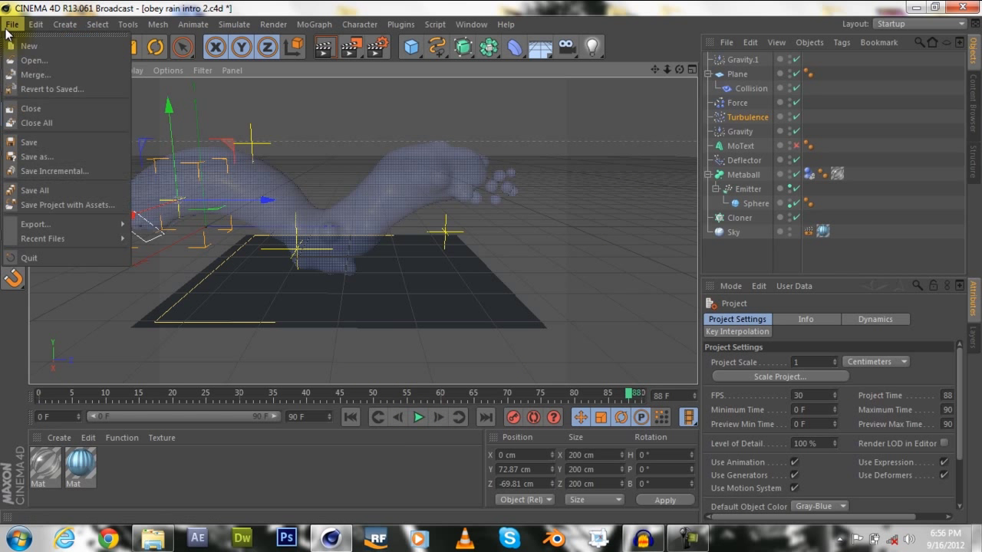
click(64, 121)
click(501, 323)
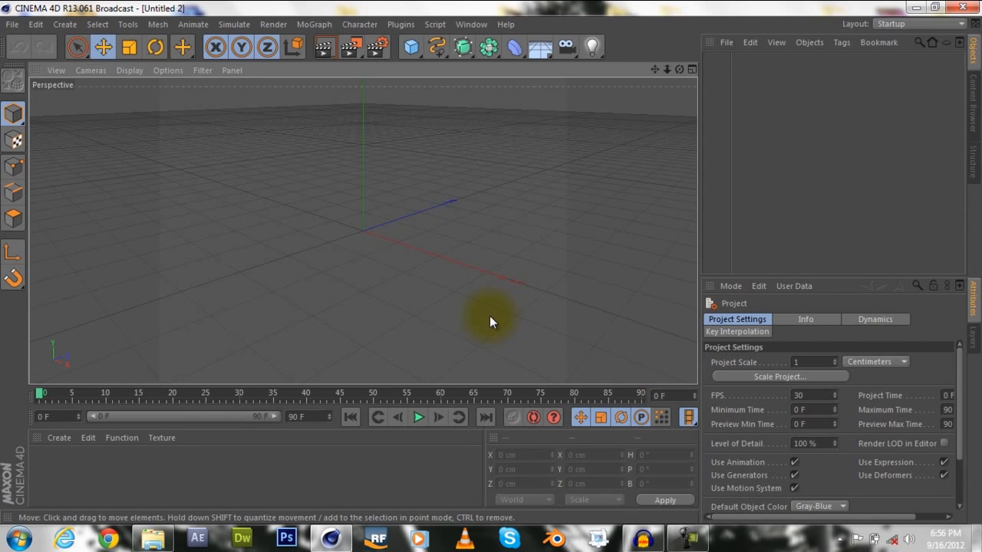
click(12, 23)
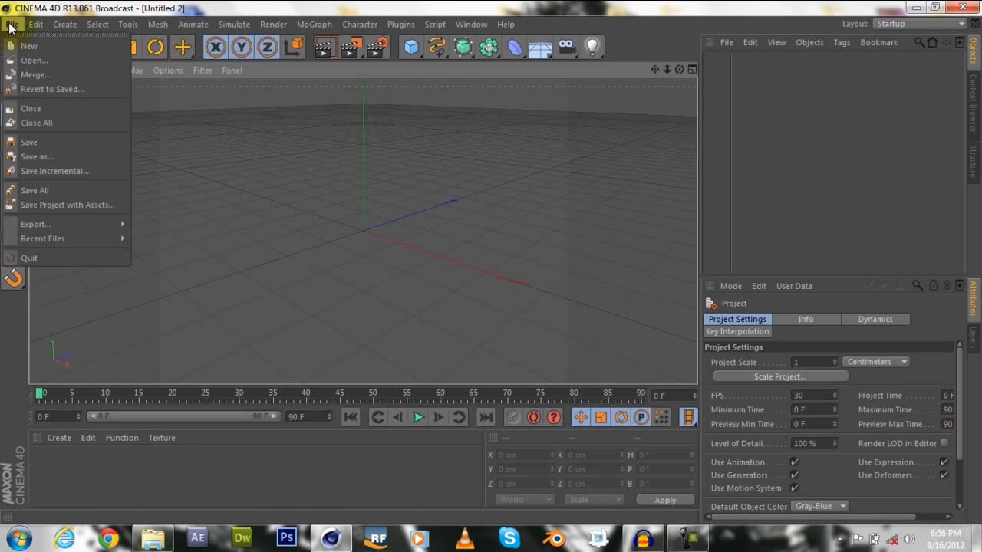
click(254, 226)
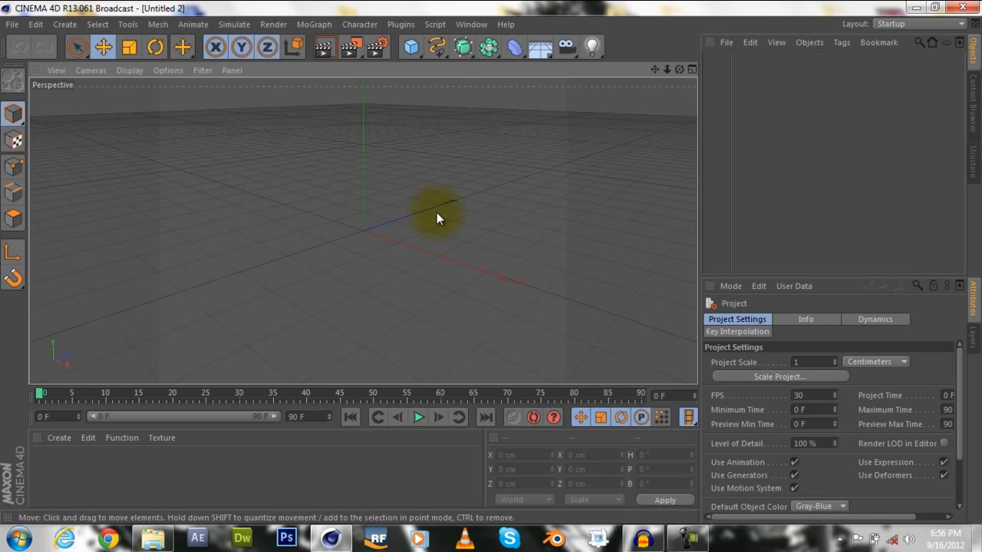
Add a Sphere and scale it down to about 56.864 cm across.
click(417, 59)
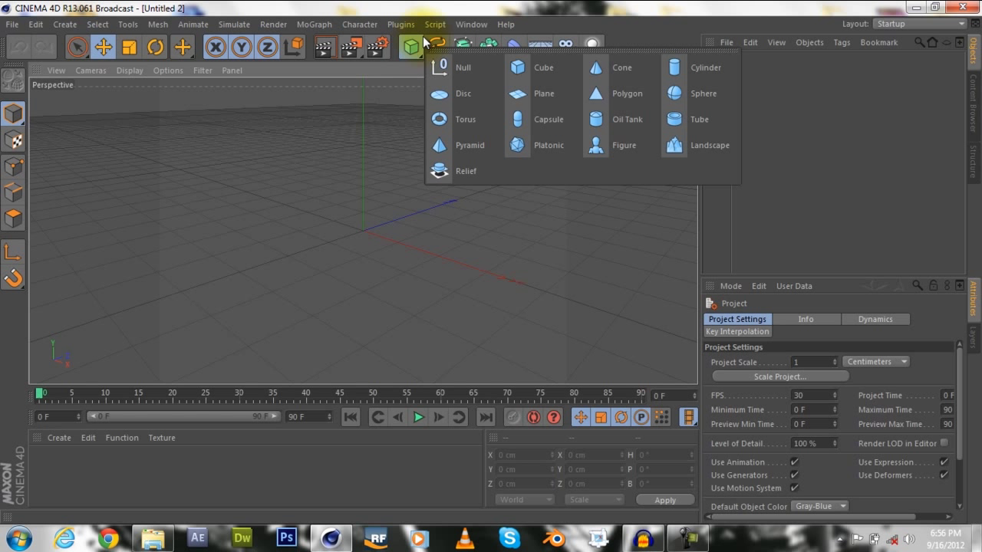
click(682, 97)
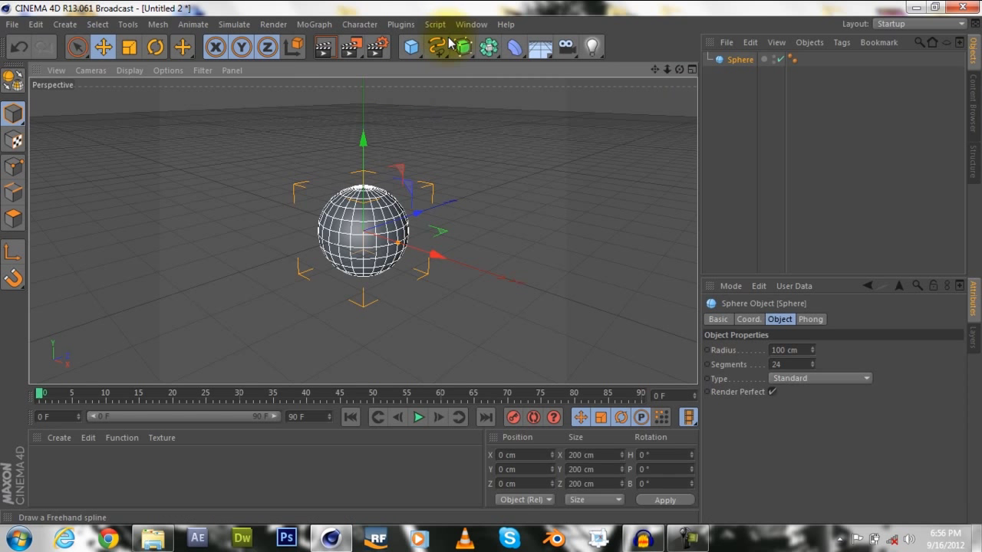
click(129, 47)
drag(363, 139, 365, 225)
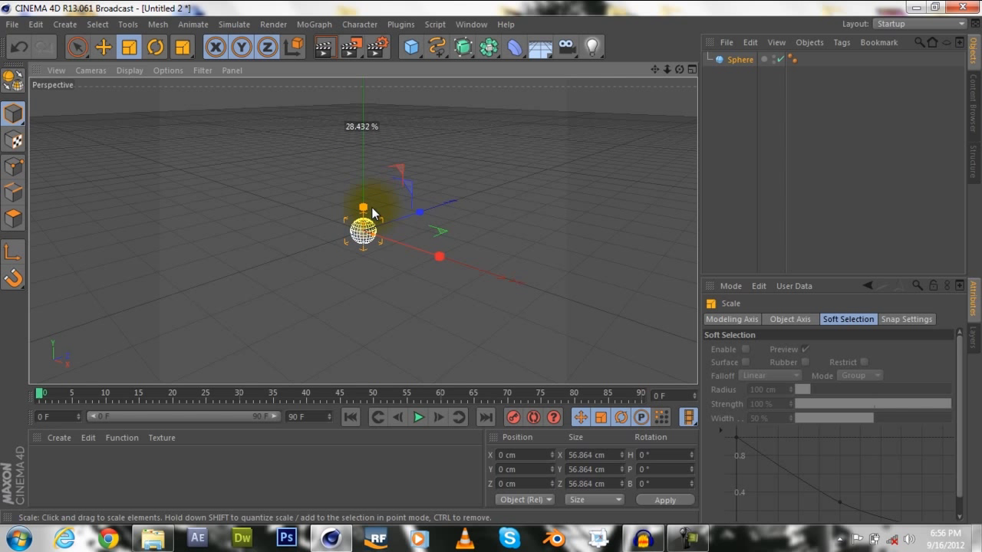
click(77, 47)
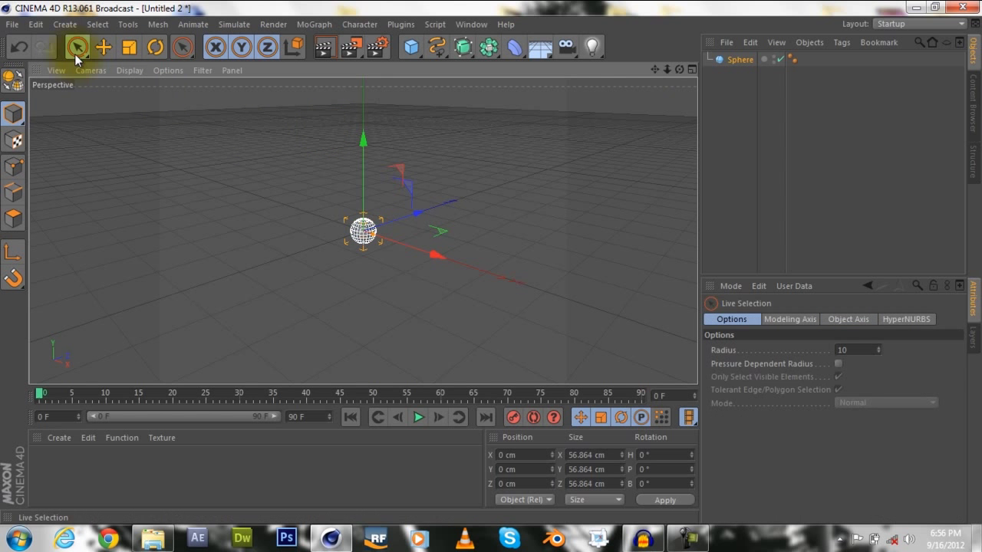
drag(679, 70, 492, 268)
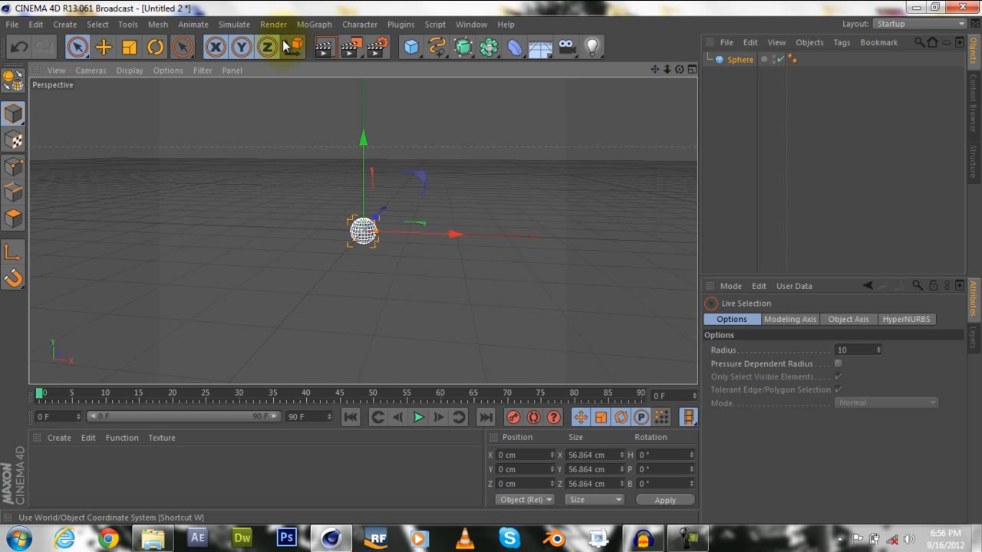
Add a particle Emitter from Simulate > Particles and nest the Sphere under it.
click(234, 24)
mouse_move(242, 55)
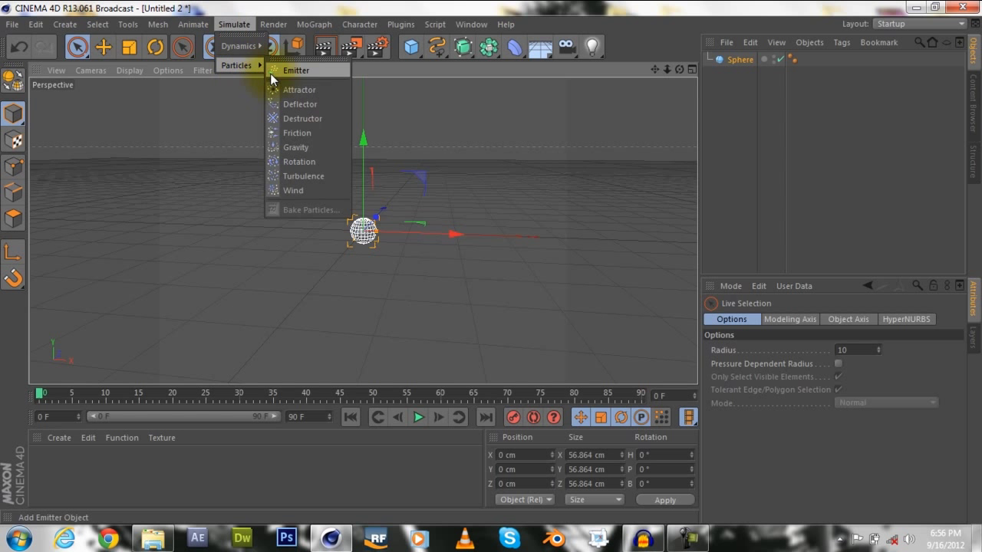
click(271, 75)
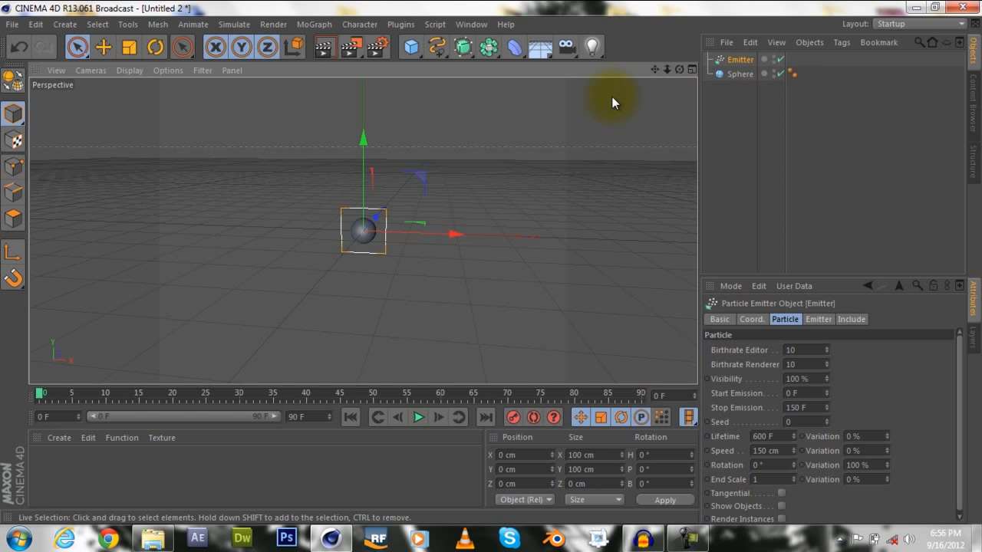
drag(680, 71, 487, 263)
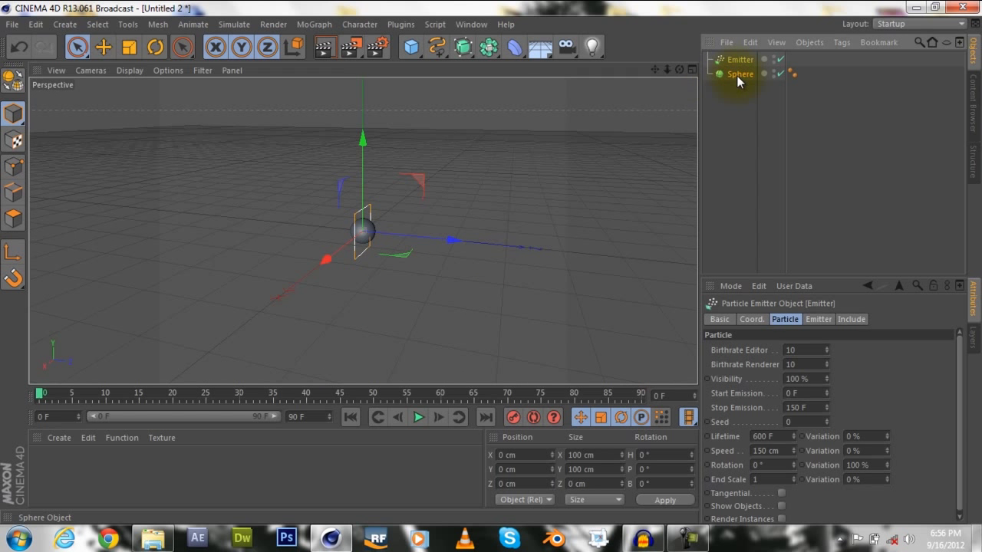
drag(736, 75, 738, 64)
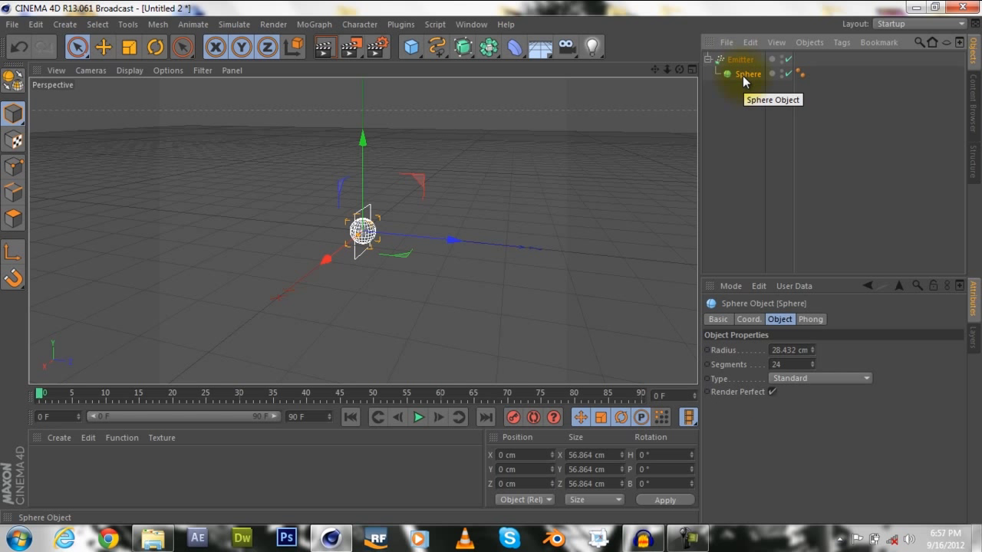
drag(743, 75, 742, 65)
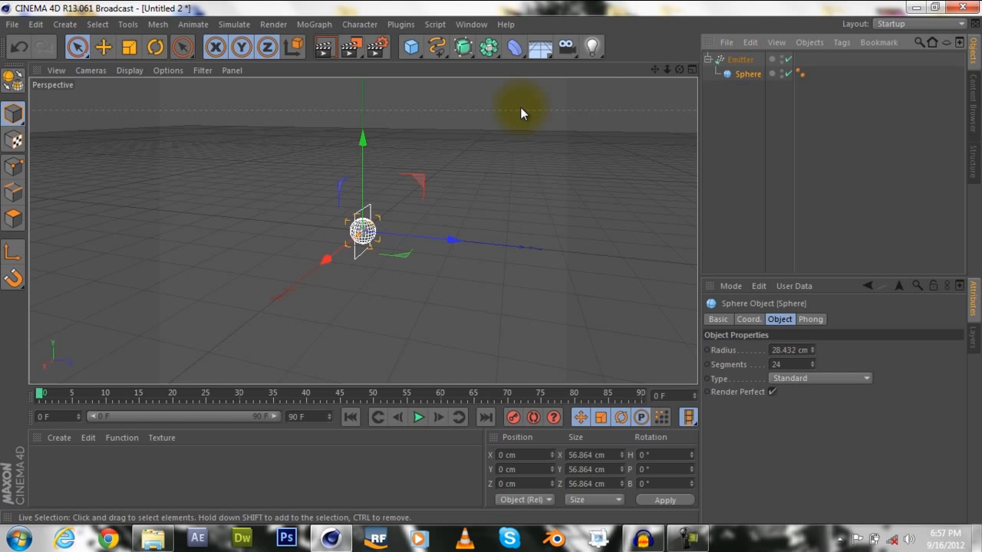
Slide the sphere along Z to about -253 cm and play to test the emitter.
drag(448, 238, 329, 220)
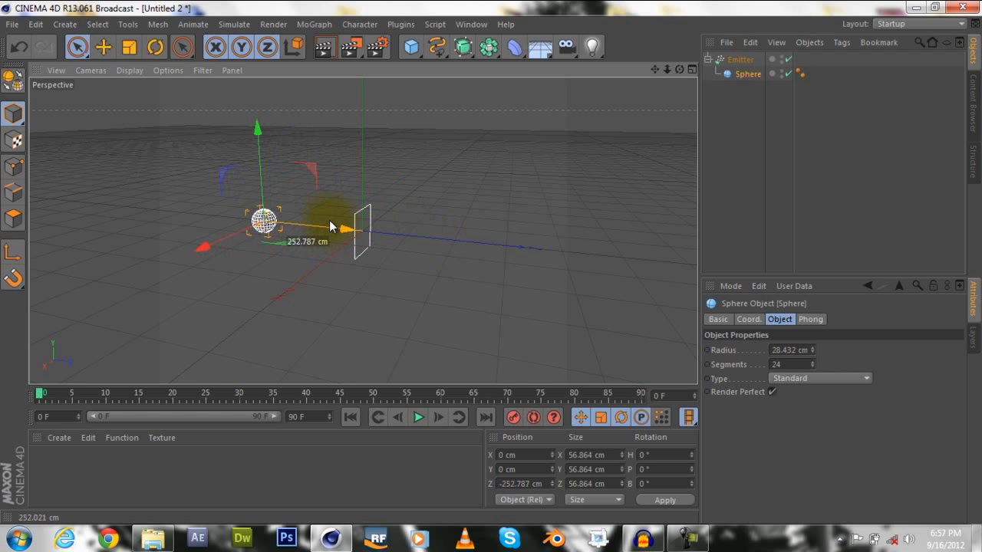
click(418, 417)
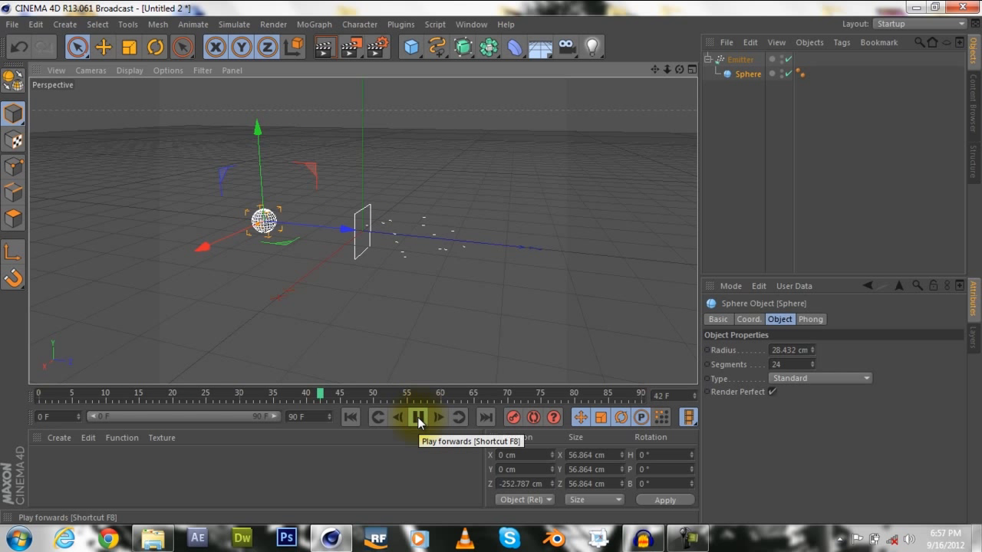
click(418, 420)
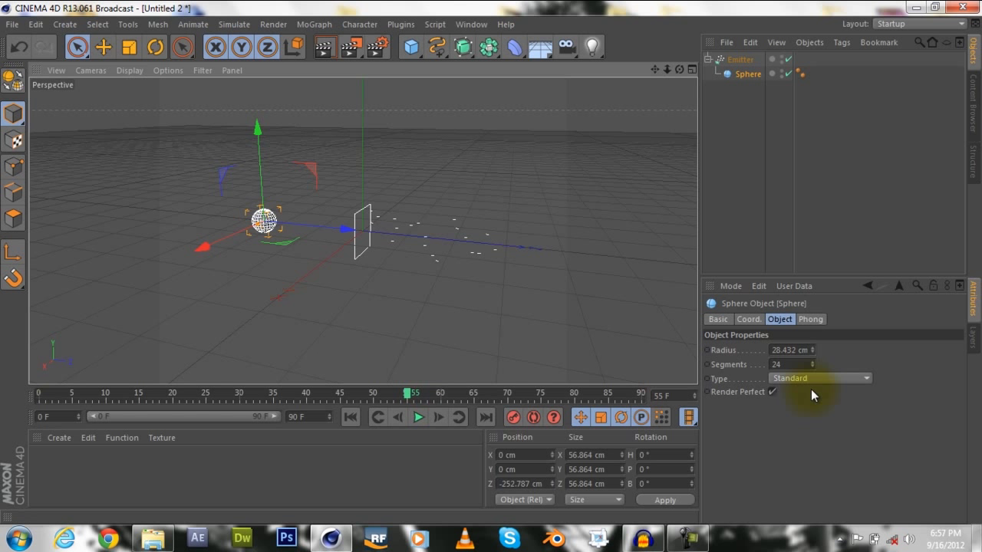
Enable Show Objects on the Emitter so particles appear as spheres, and preview.
click(749, 59)
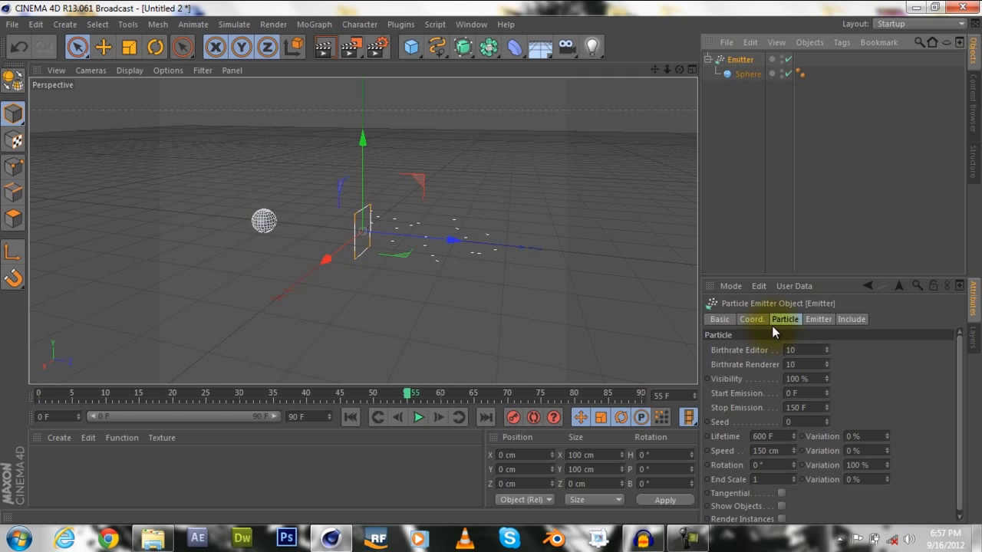
drag(958, 416, 950, 479)
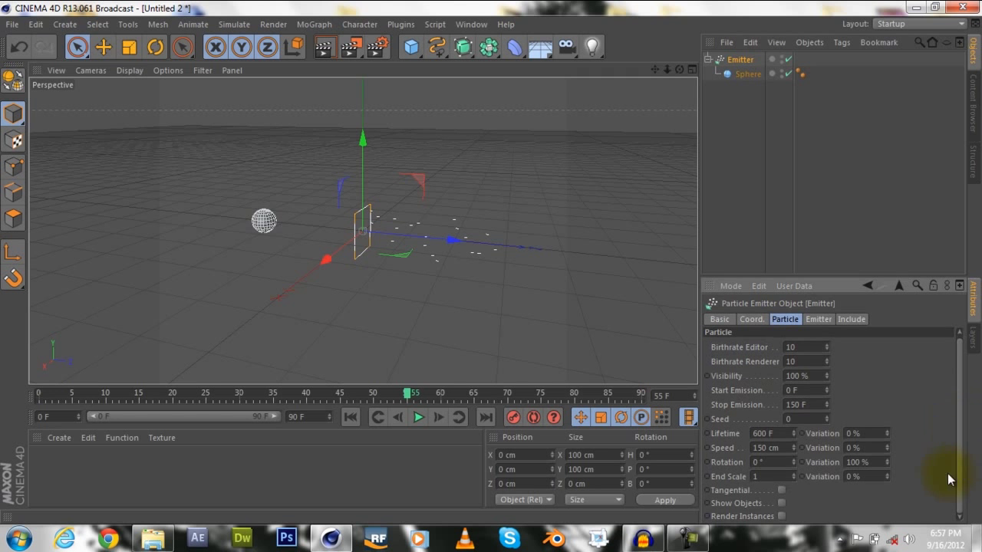
click(781, 503)
click(419, 418)
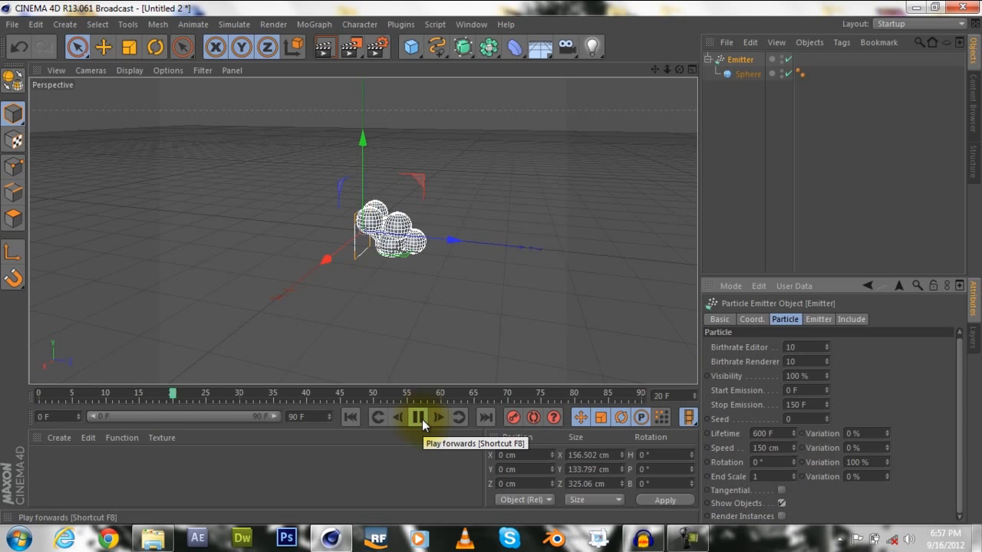
click(420, 418)
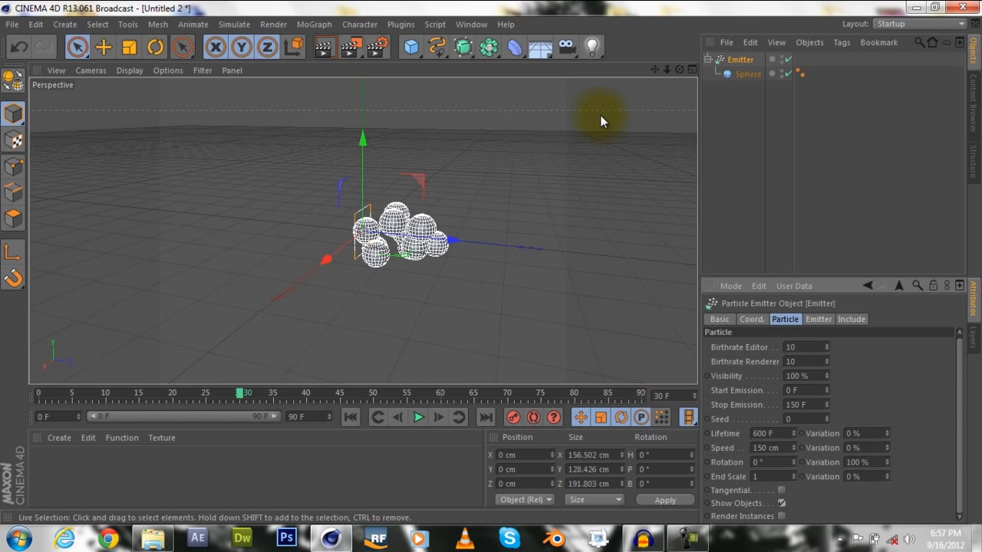
Scale the emitter up to 162.129 × 134.053 × 197.429 cm.
click(128, 48)
mouse_move(362, 139)
mouse_down()
mouse_move(366, 116)
mouse_move(366, 152)
mouse_move(367, 106)
mouse_move(366, 137)
mouse_up()
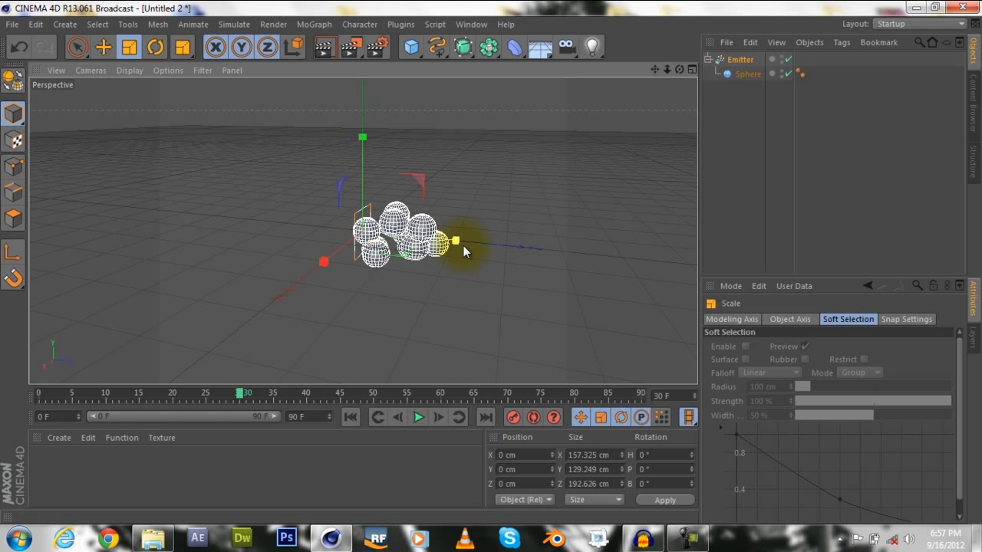
mouse_move(456, 244)
mouse_down()
mouse_move(504, 234)
mouse_move(458, 236)
mouse_move(497, 225)
mouse_move(454, 228)
mouse_up()
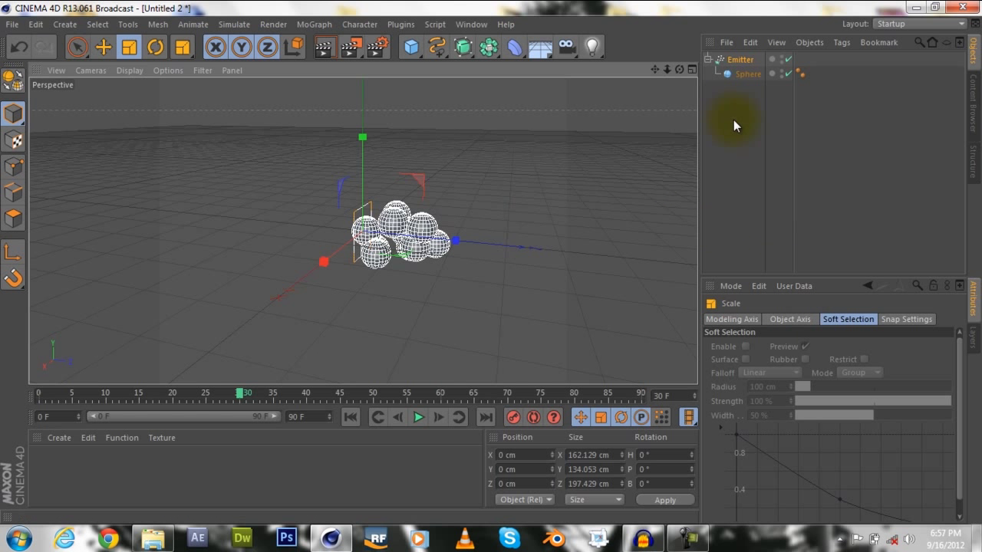
Set the Emitter's editor and renderer birthrate to 100 and preview the denser stream.
click(738, 61)
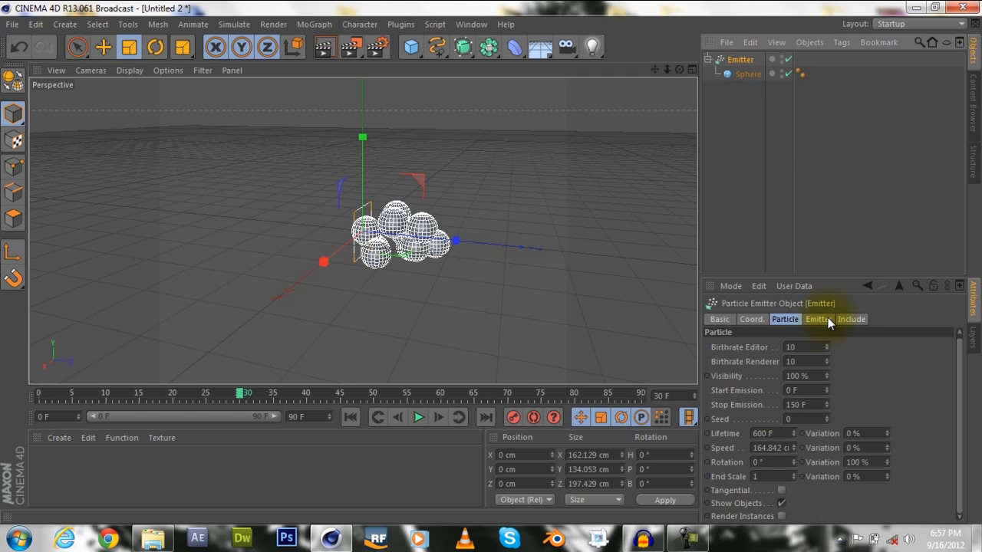
click(816, 346)
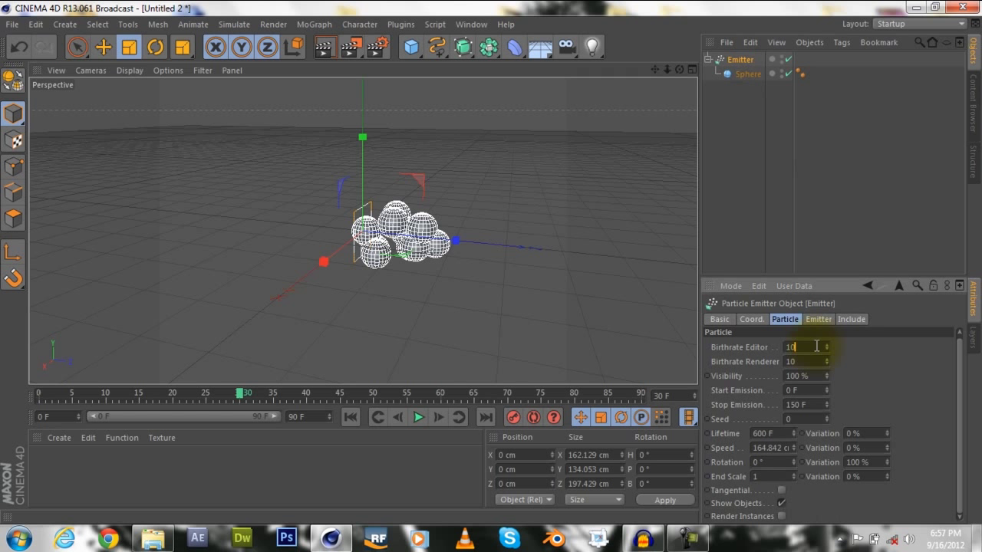
text(0)
click(816, 361)
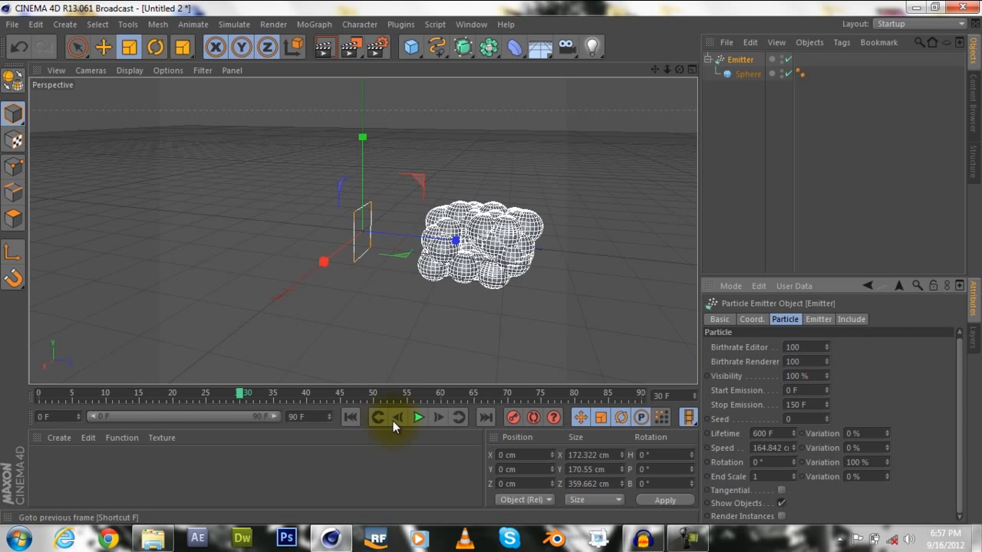
click(413, 418)
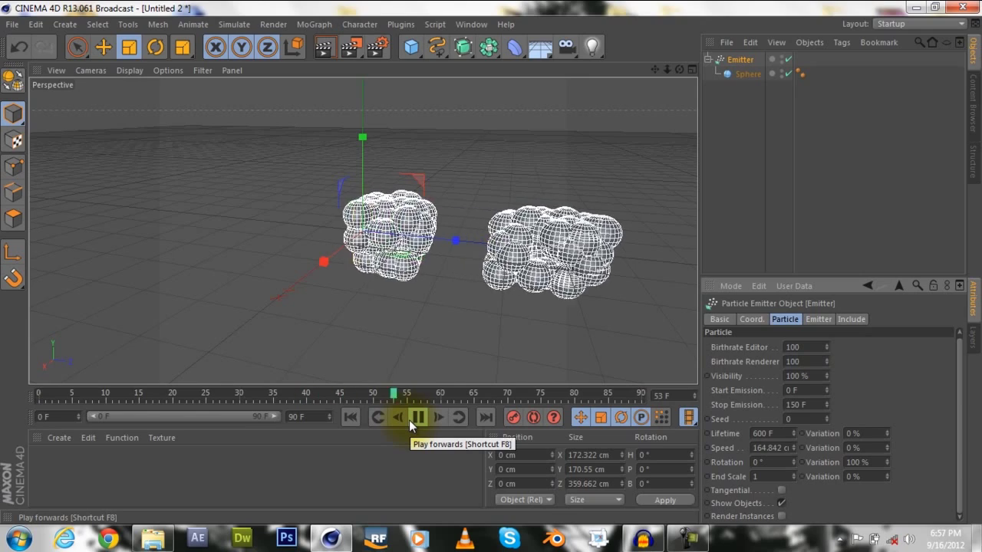
click(418, 417)
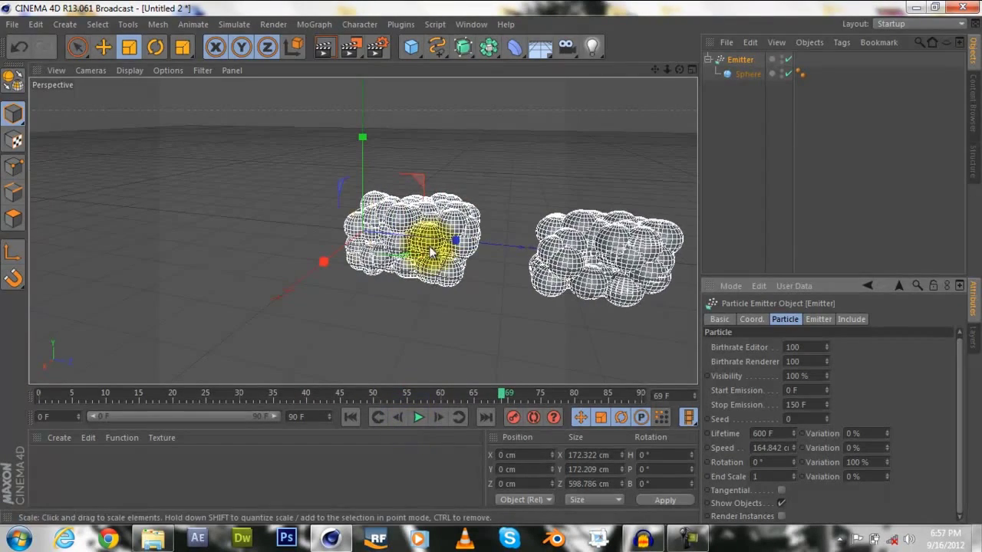
Shrink the emitter, set lifetime 800 F and speed 250 cm, and move it back along Z.
drag(454, 245, 430, 378)
click(417, 422)
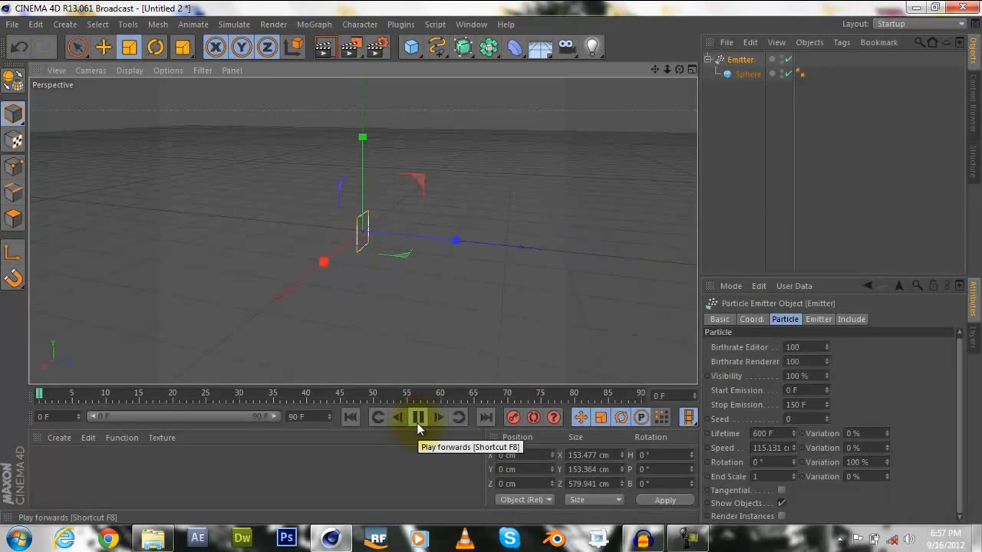
click(417, 422)
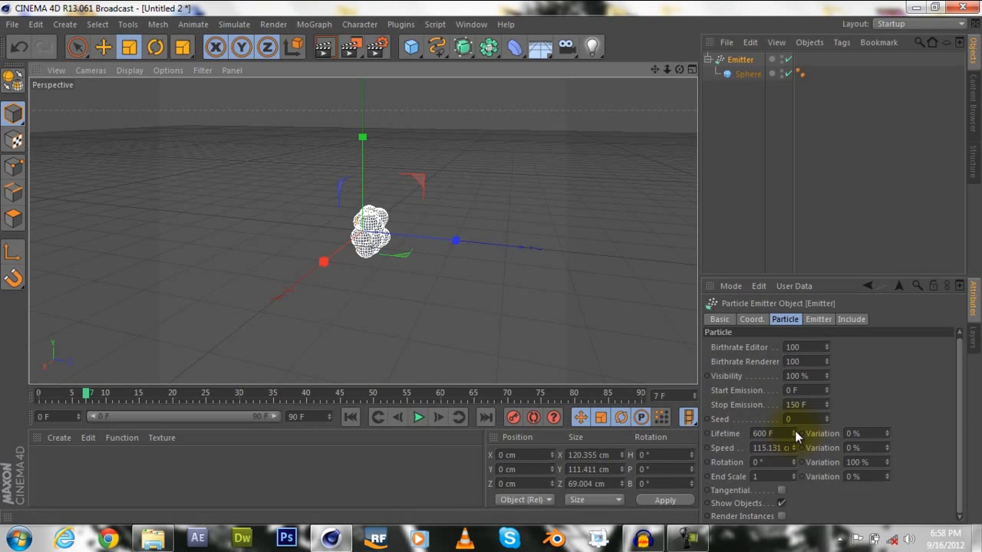
click(759, 434)
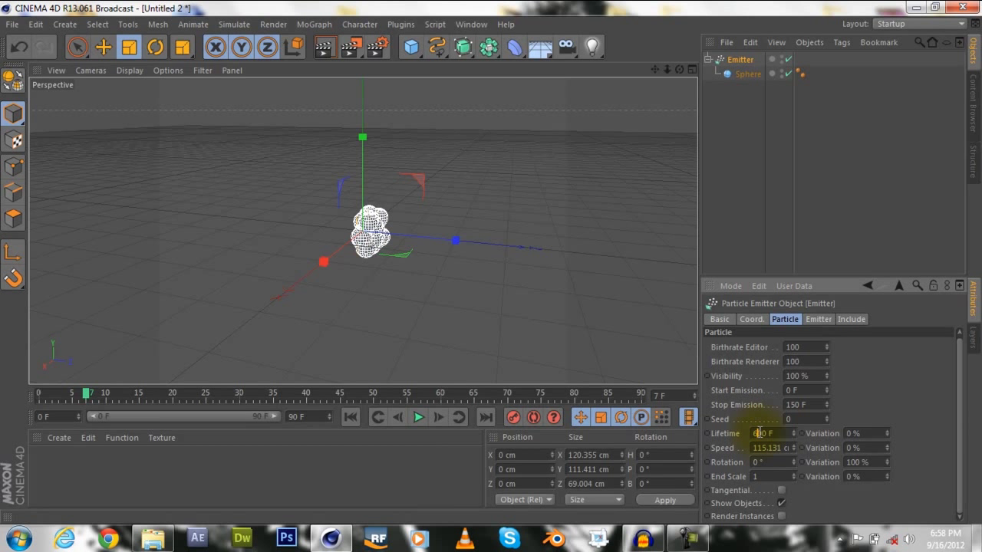
key(Return)
key(Return)
click(410, 420)
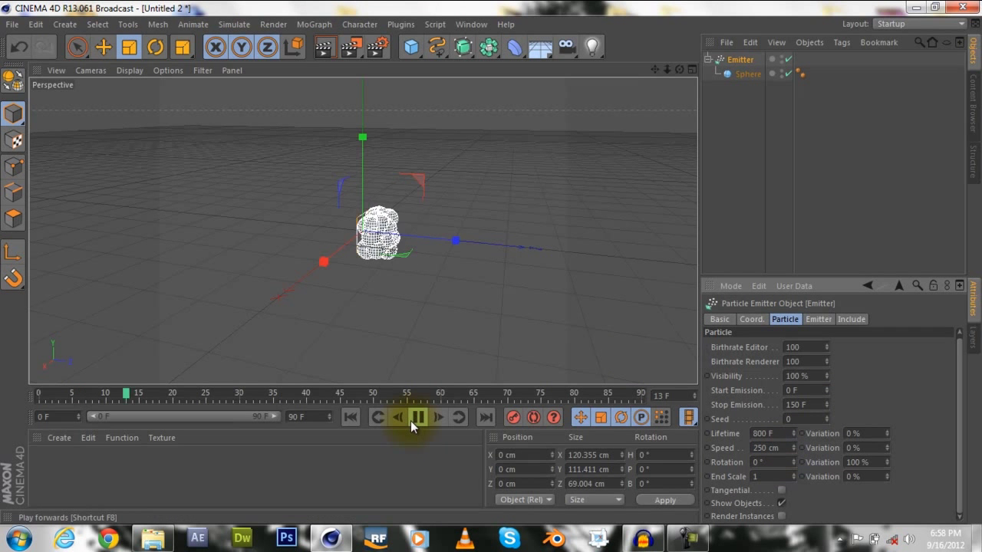
click(411, 420)
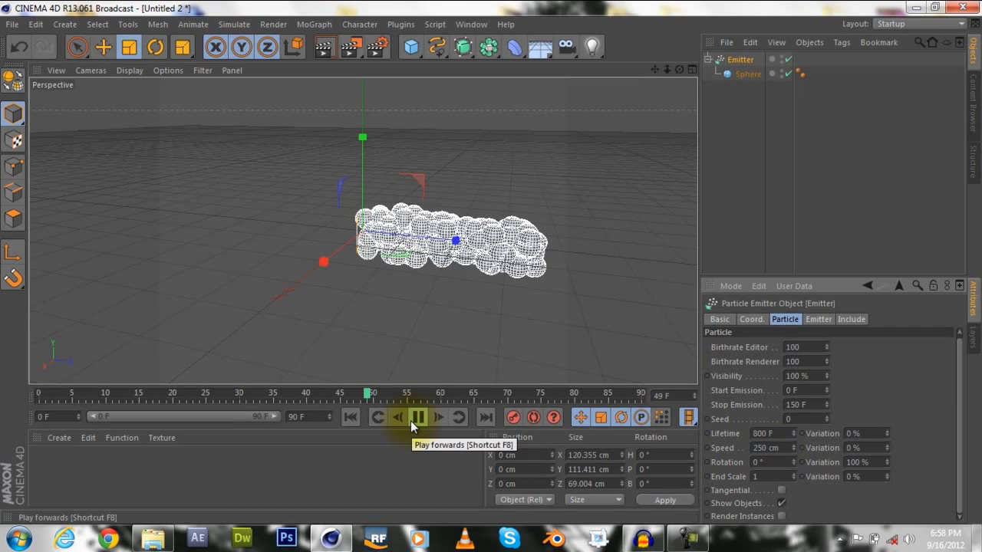
click(77, 47)
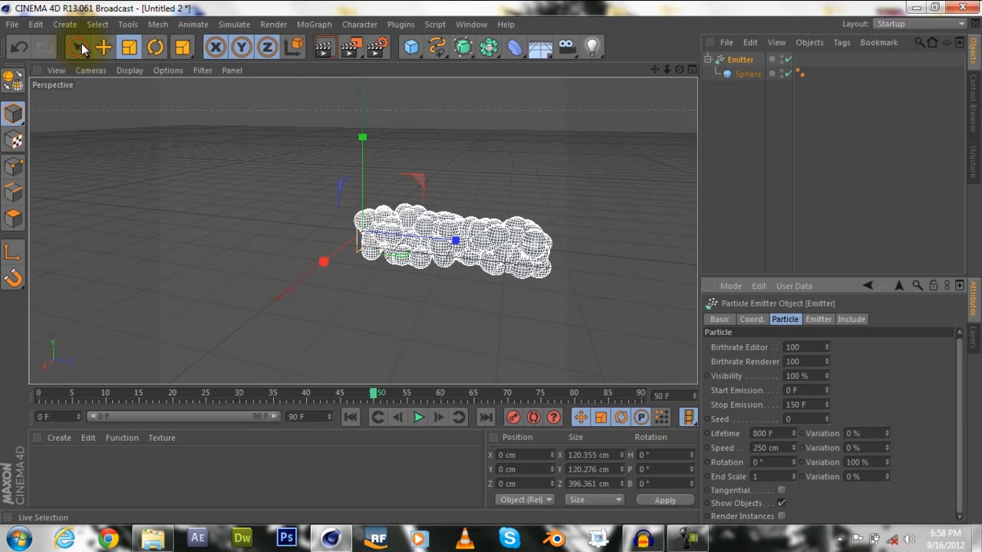
drag(445, 240, 384, 230)
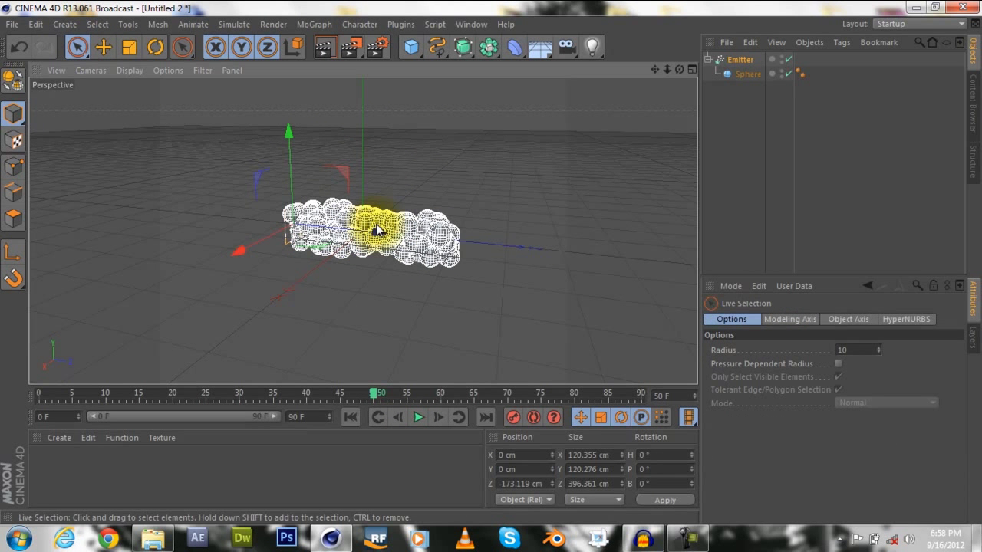
Set the render output width to 1280 pixels in Render Settings.
click(377, 47)
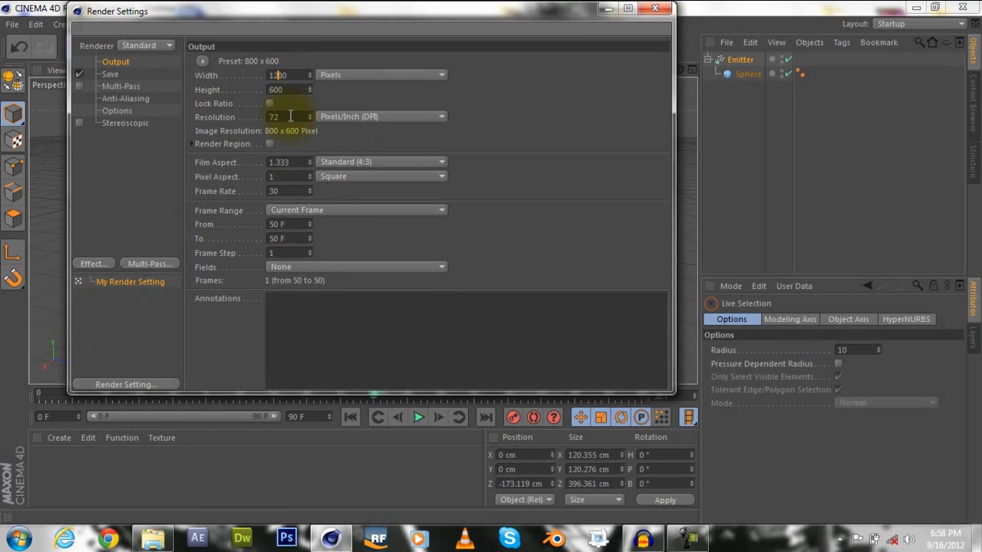
click(270, 91)
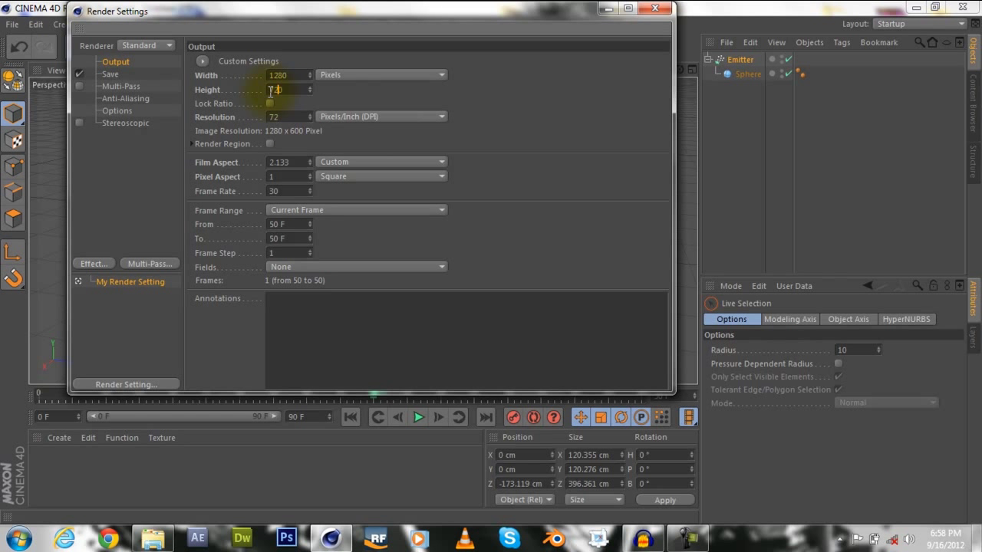
click(657, 9)
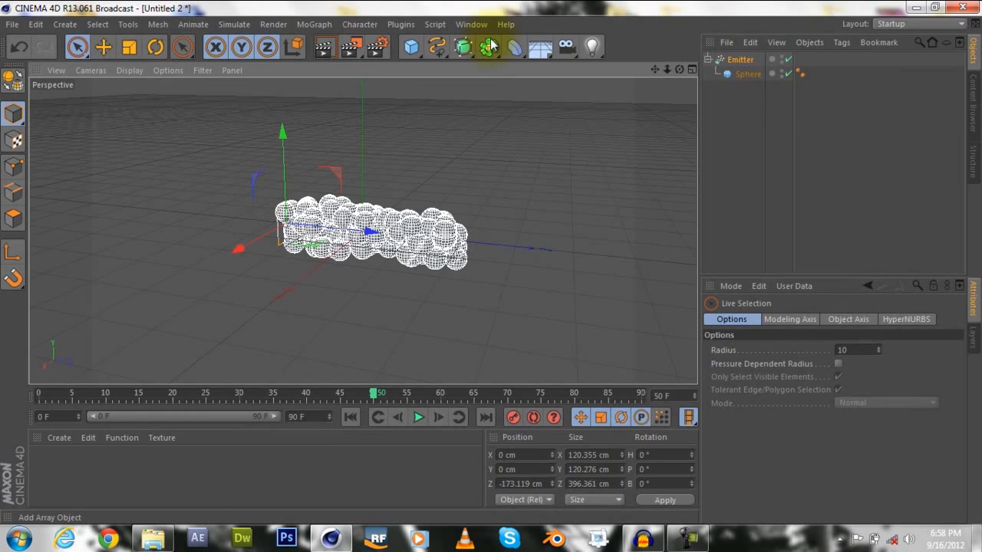
Add a Metaball and parent the Emitter under it so the particles fuse.
click(463, 46)
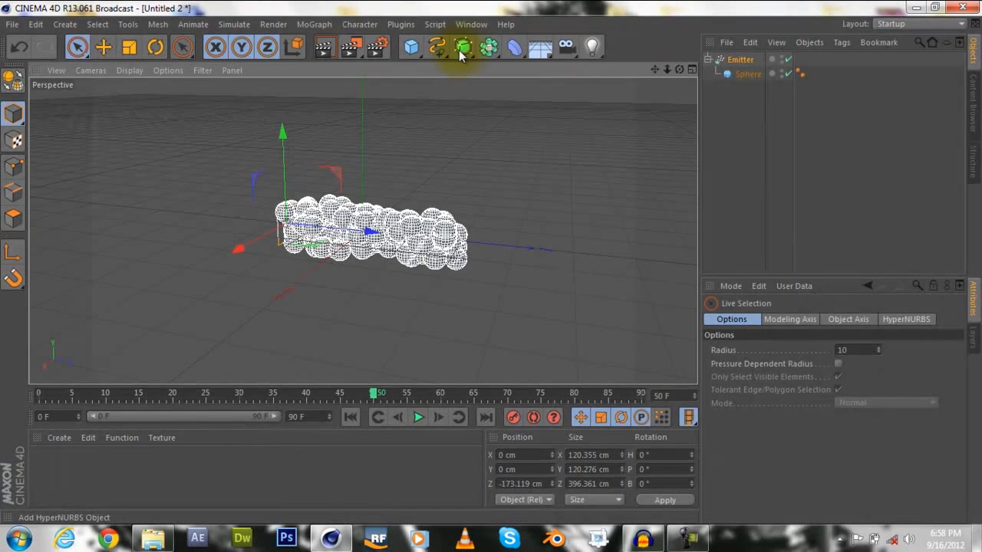
click(489, 47)
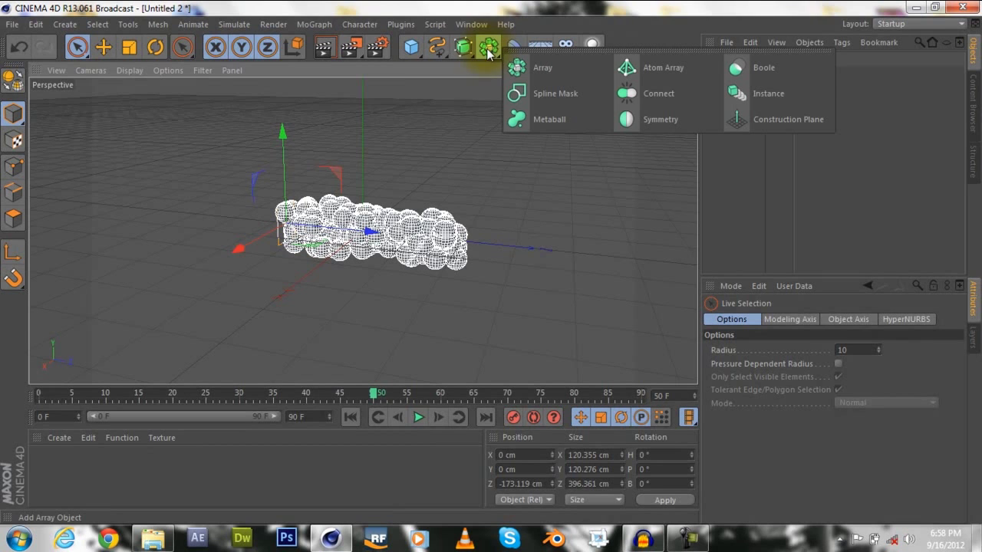
click(543, 119)
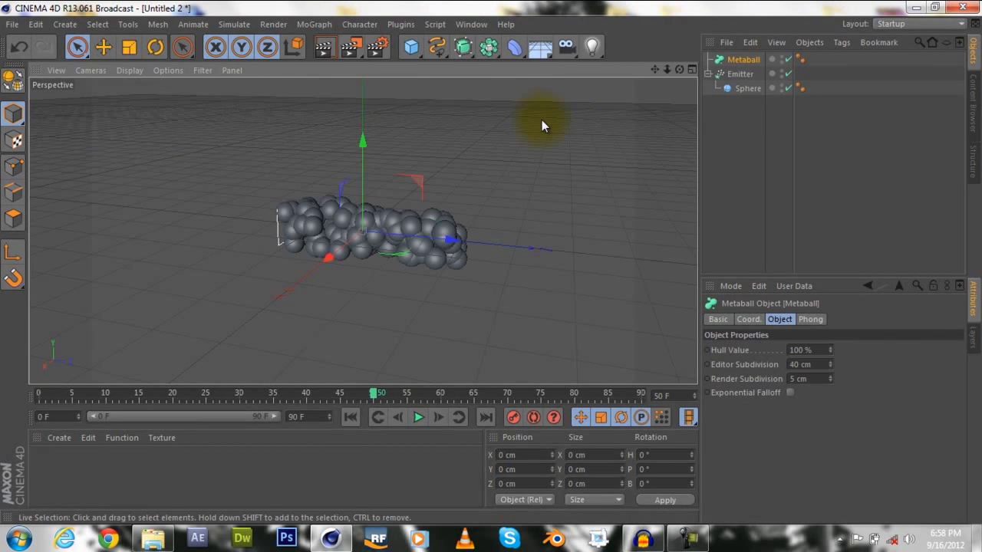
click(740, 75)
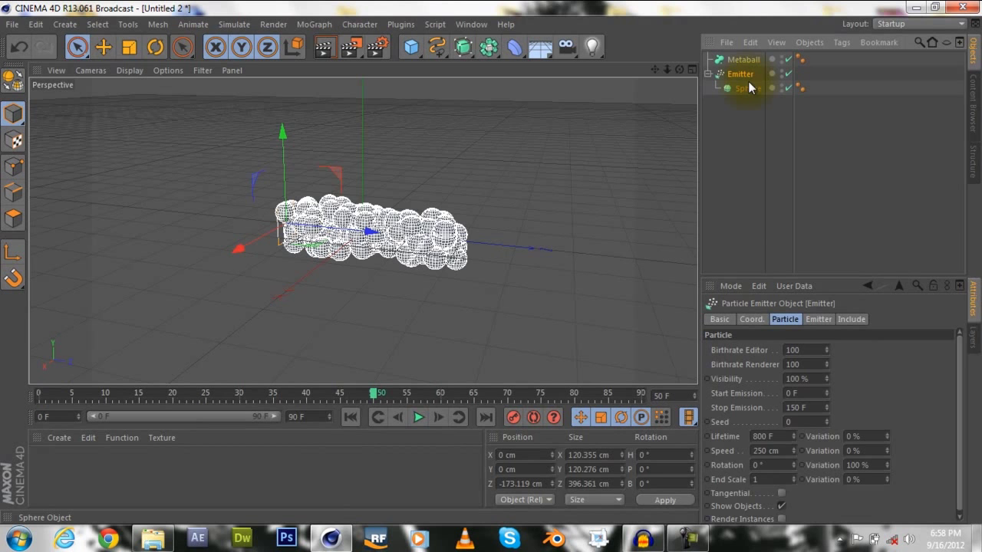
click(748, 89)
click(741, 74)
drag(750, 66, 752, 58)
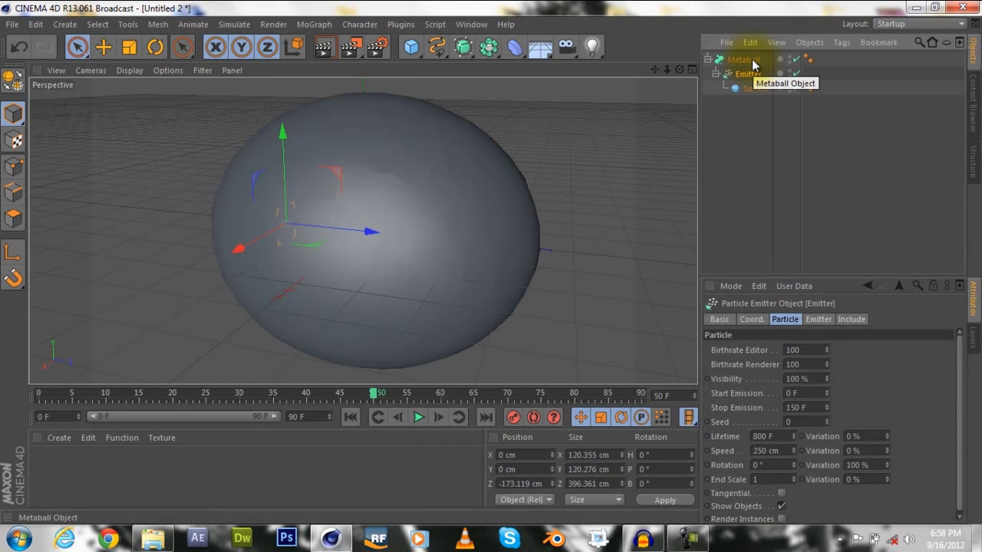
click(751, 62)
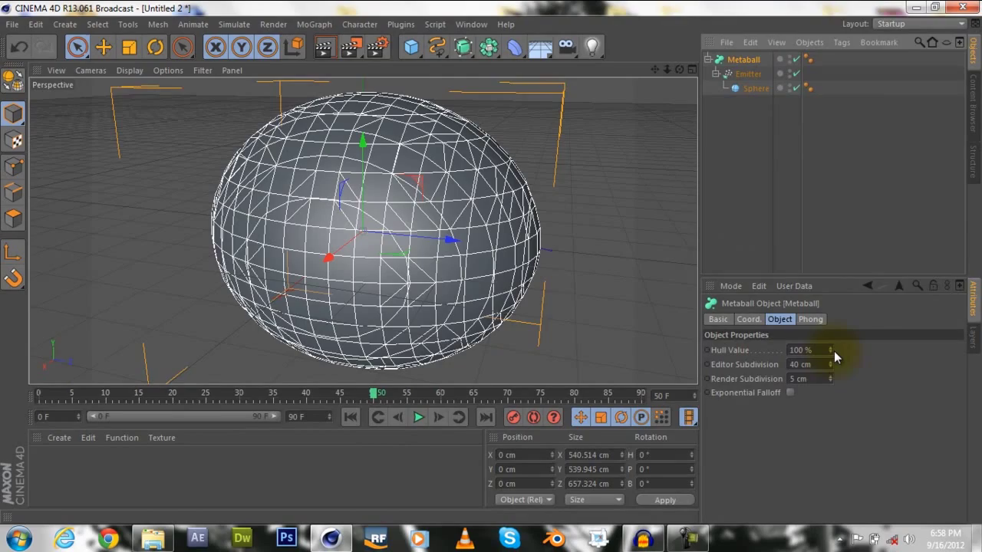
Try Metaball hull values and editor subdivision, preview, then revert hull value to 100%.
mouse_move(831, 350)
mouse_down()
mouse_move(832, 316)
mouse_move(831, 336)
mouse_move(844, 321)
mouse_move(831, 348)
mouse_up()
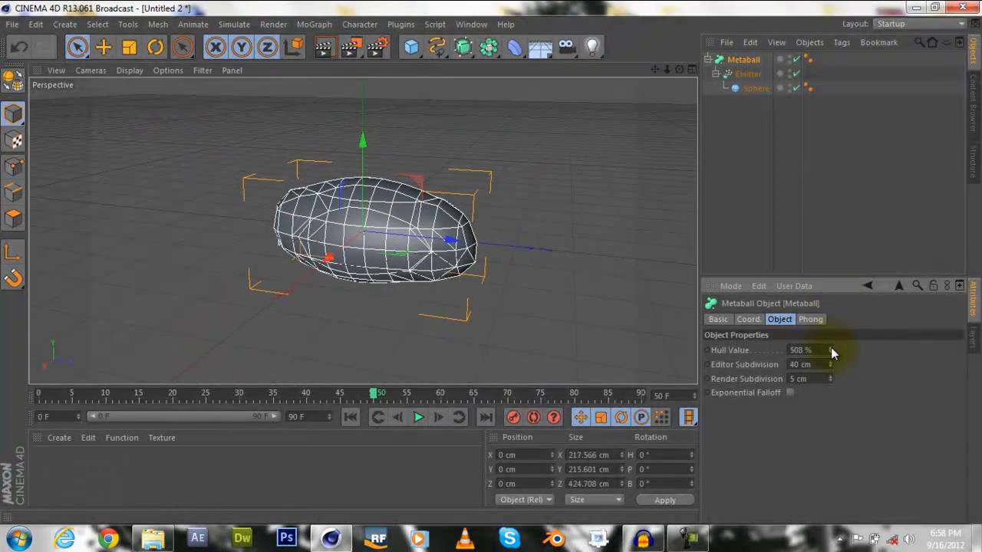
key(ctrl+z)
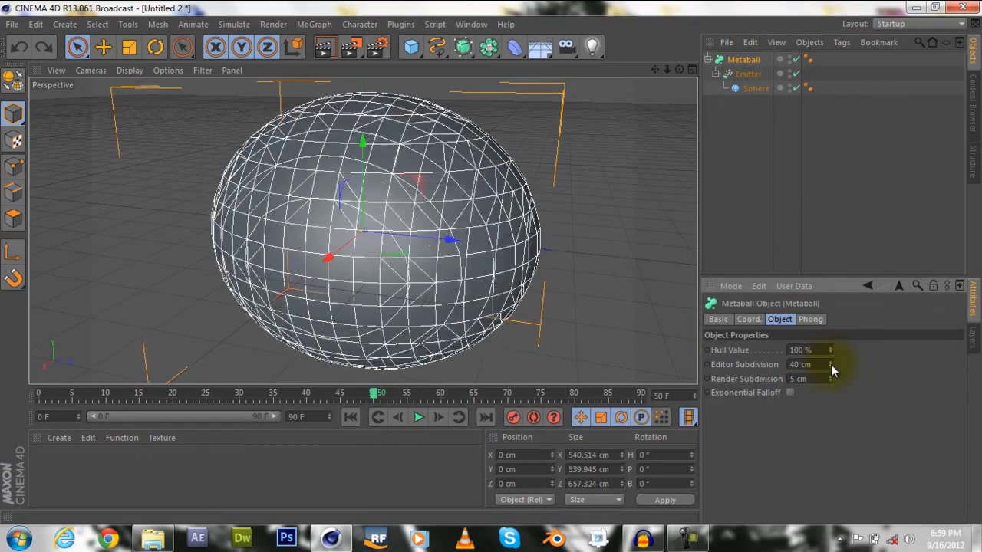
mouse_move(830, 364)
mouse_down()
mouse_move(831, 403)
mouse_move(836, 339)
mouse_move(833, 365)
mouse_up()
mouse_move(830, 349)
mouse_down()
mouse_move(829, 288)
mouse_move(828, 335)
mouse_move(829, 322)
mouse_move(840, 338)
mouse_move(830, 347)
mouse_up()
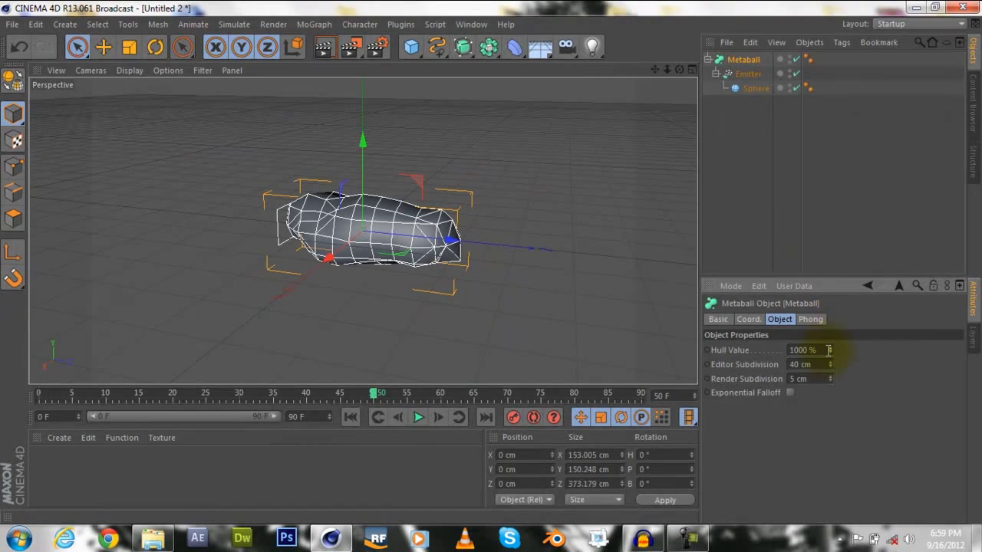
click(423, 417)
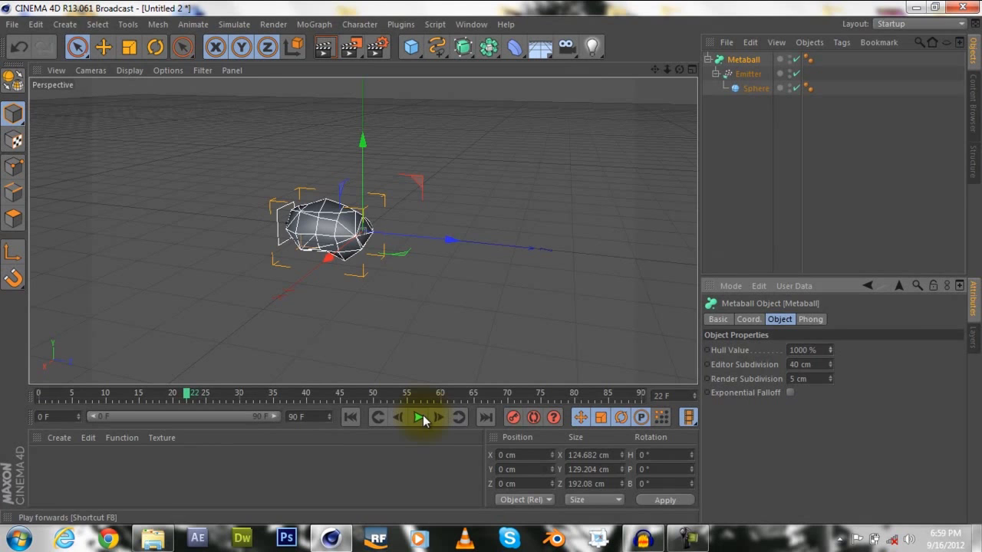
click(423, 417)
key(ctrl+z)
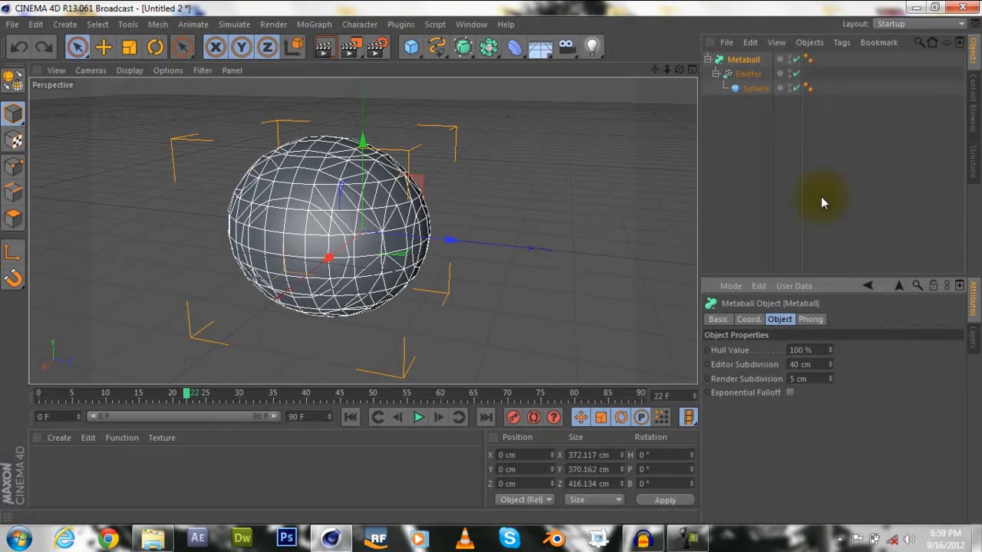
Select the Sphere and minimise Cinema 4D to reveal the desktop.
click(748, 75)
click(755, 90)
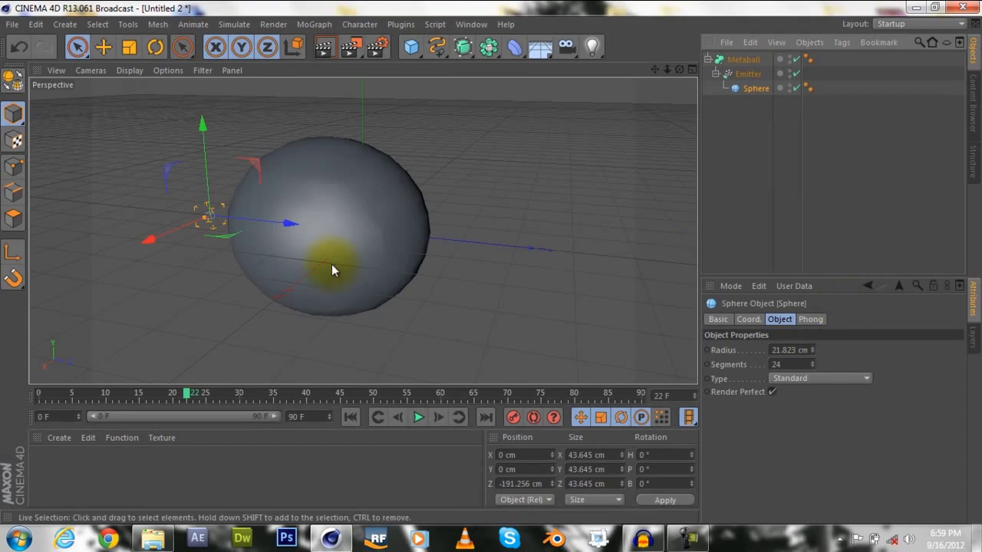
click(330, 539)
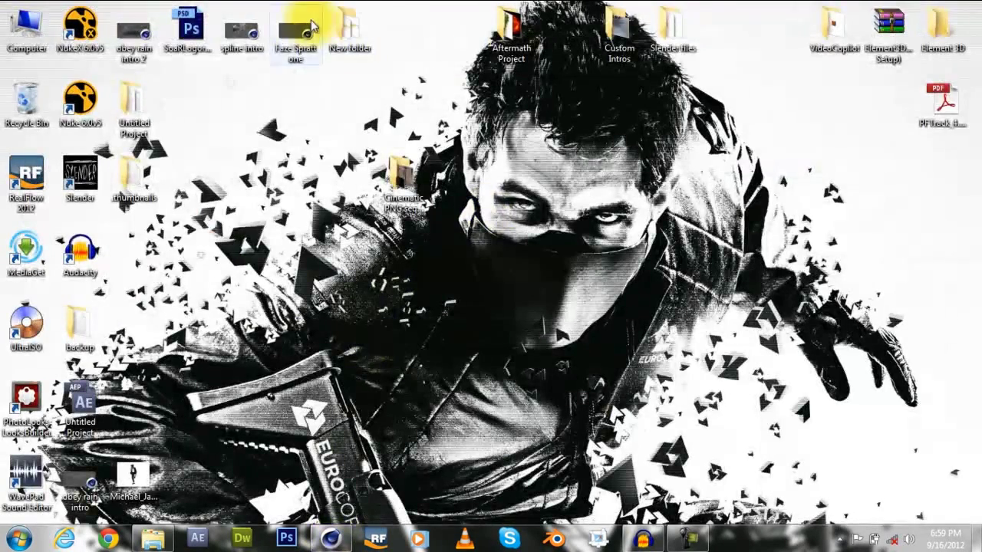
Open obey rain intro 2 and review its Metaball, Emitter and Sphere settings.
double_click(153, 37)
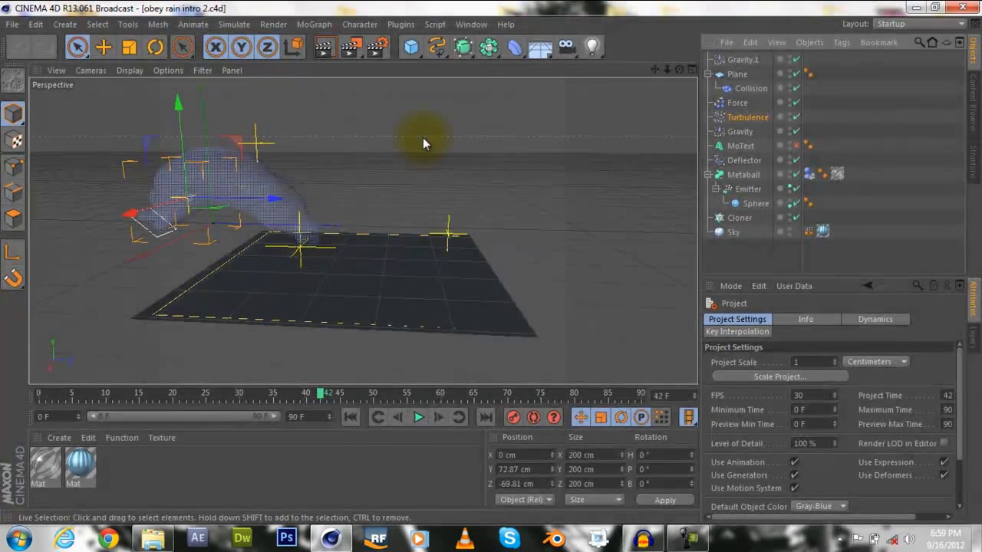
click(750, 176)
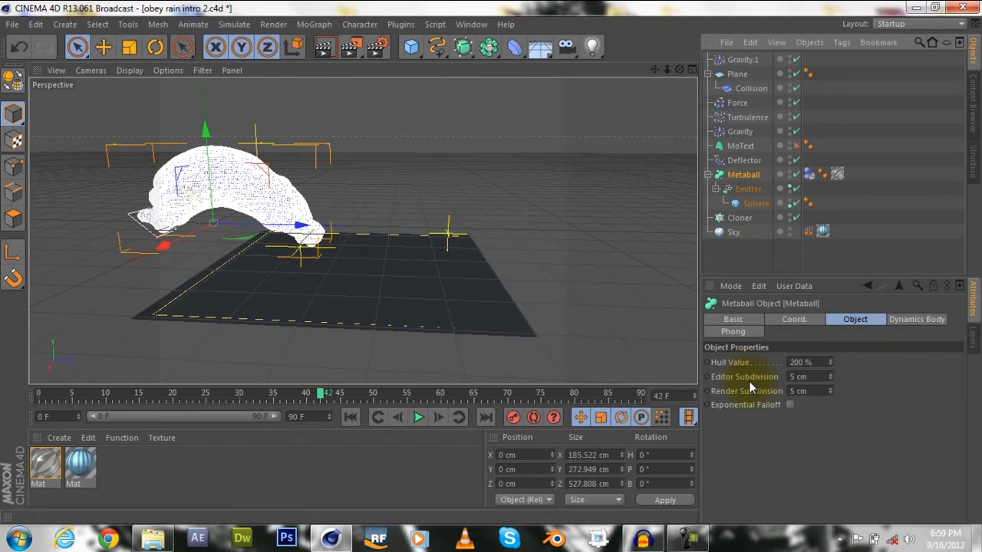
click(748, 191)
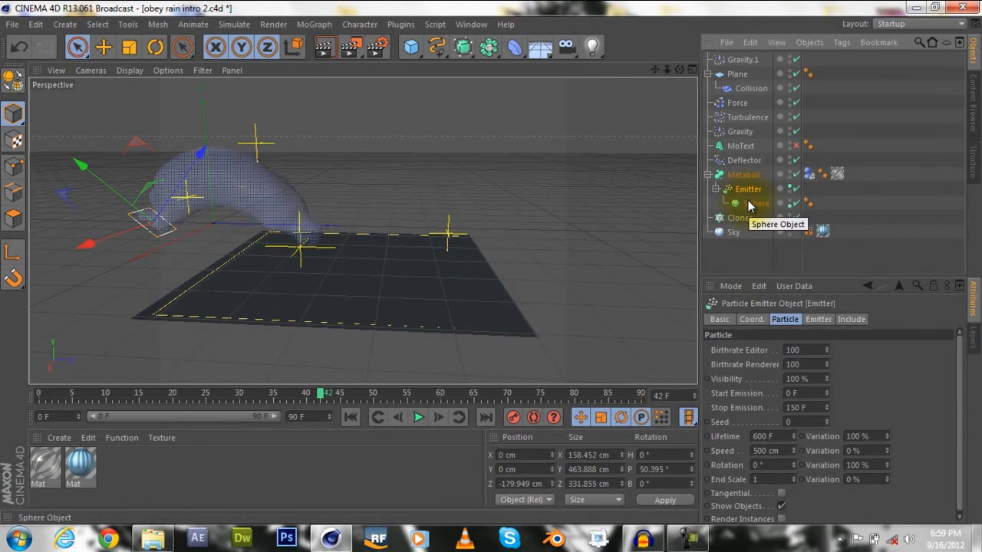
click(748, 203)
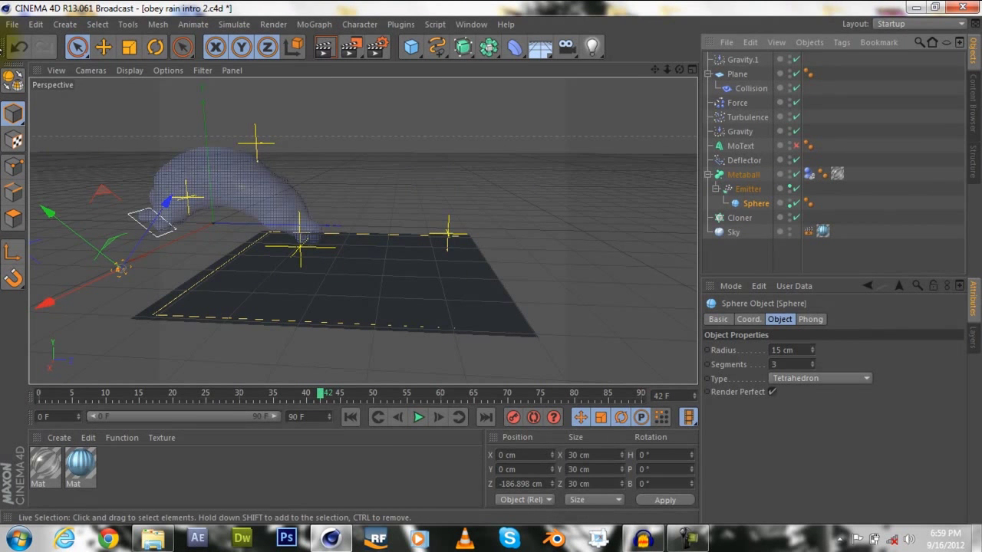
Close the obey rain intro 2 project without saving.
click(12, 24)
click(54, 106)
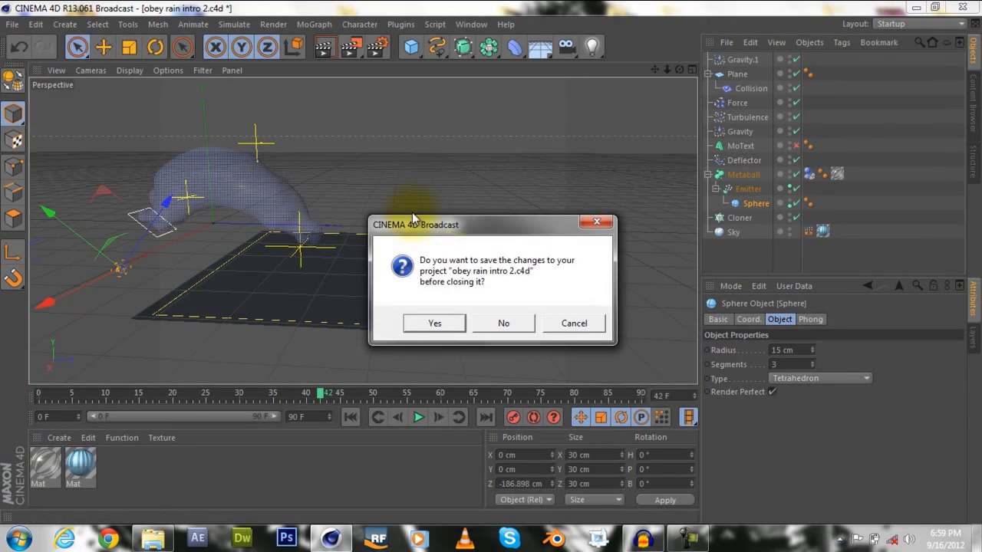
click(504, 324)
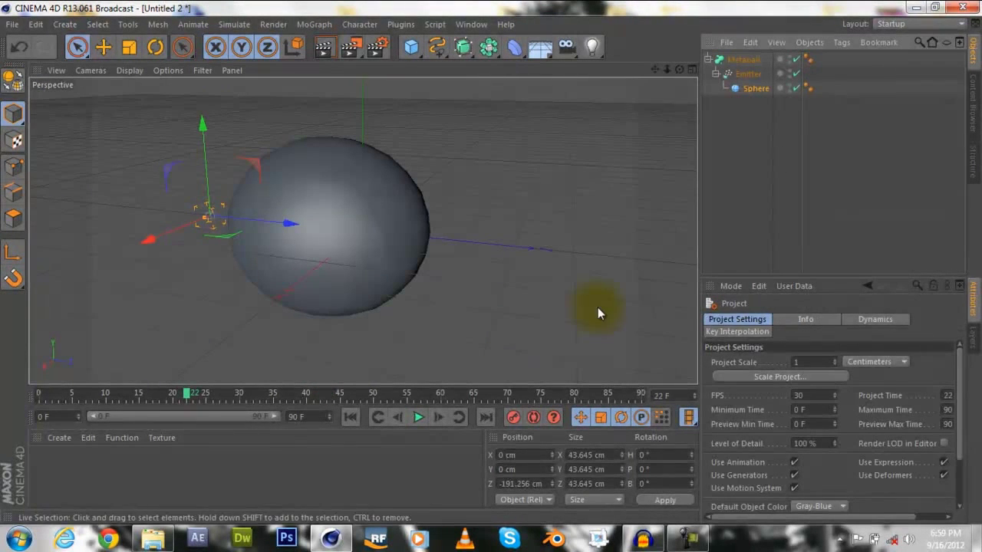
Set the Metaball hull value to 200 % and preview the playback.
click(750, 74)
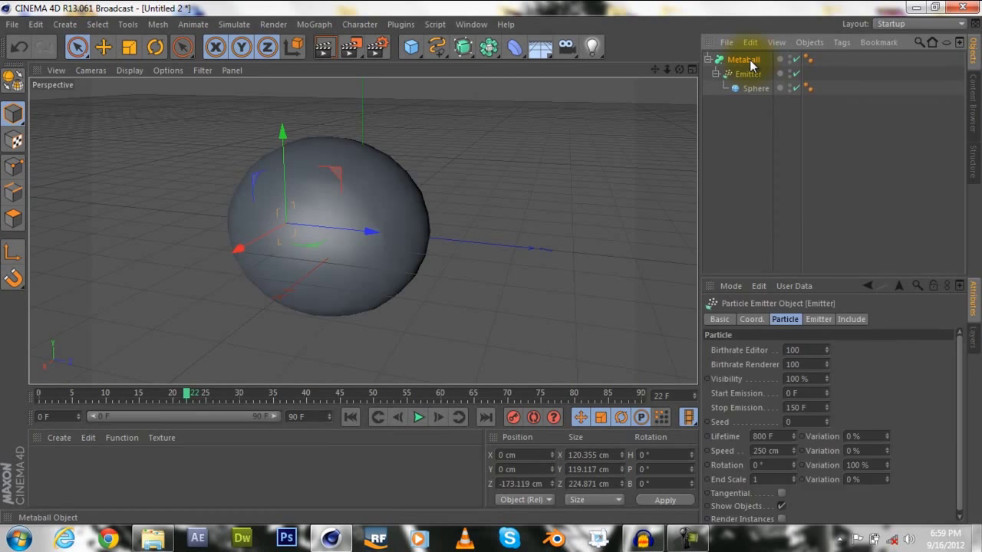
click(744, 60)
click(796, 350)
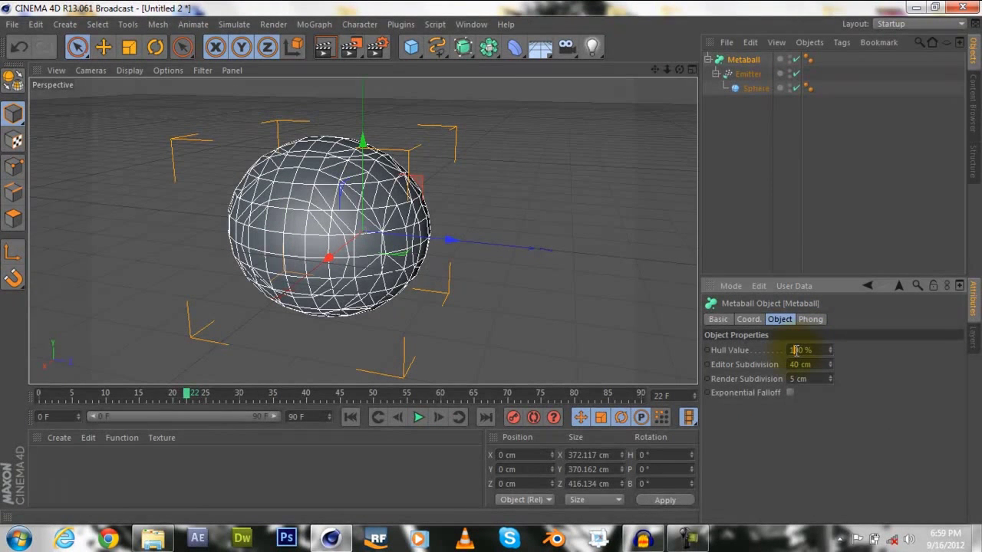
text(200)
key(Return)
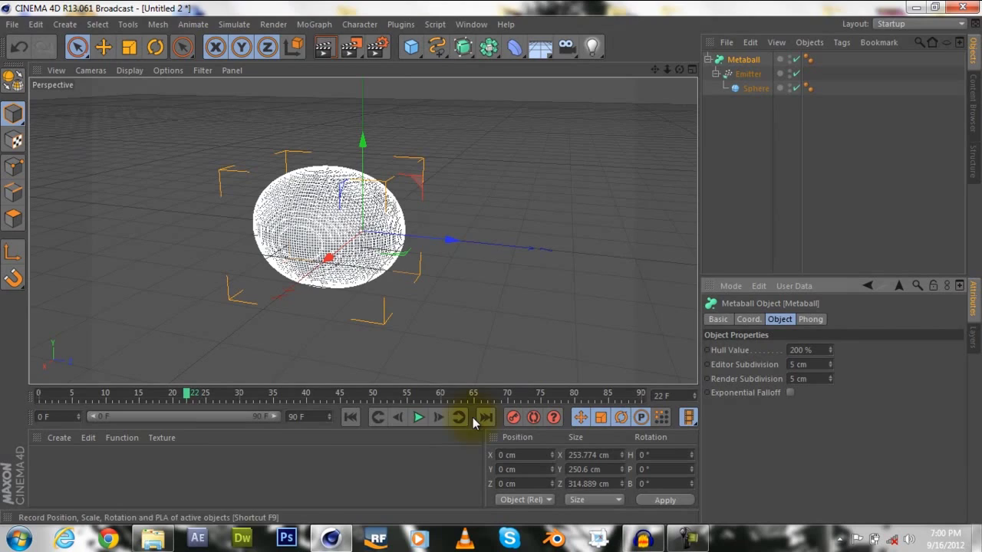
click(418, 416)
click(424, 418)
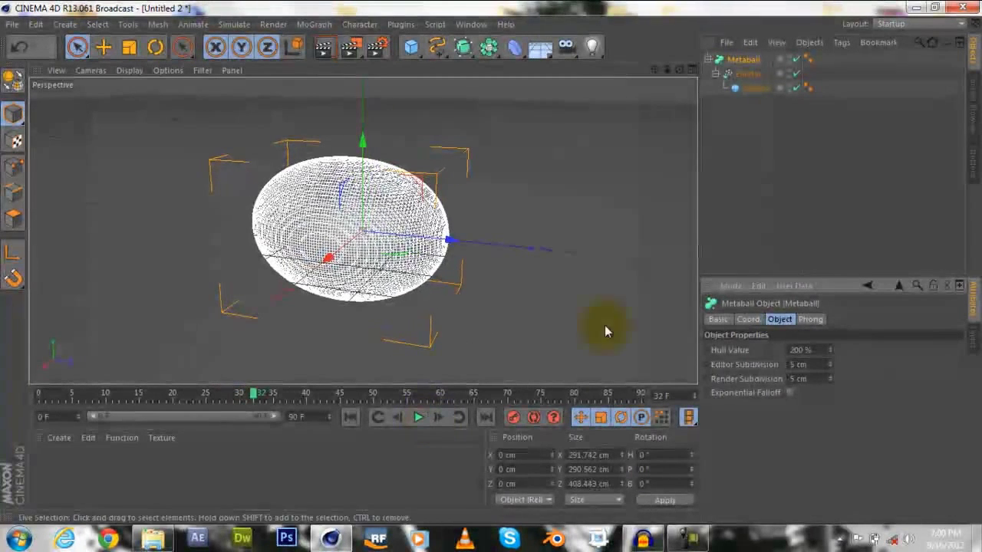
Give the Sphere 3 segments and a 12 cm radius, previewing each change.
click(769, 93)
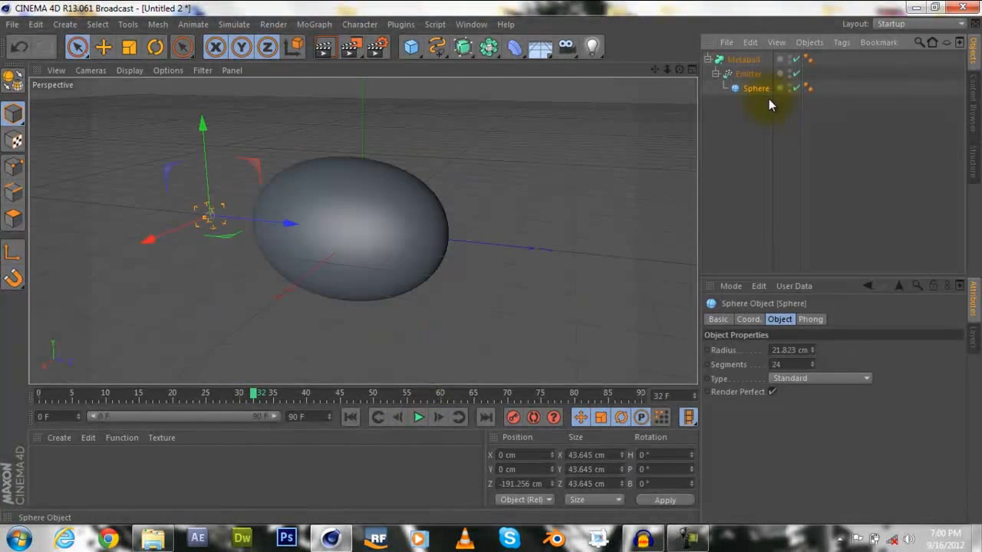
click(787, 362)
text(3)
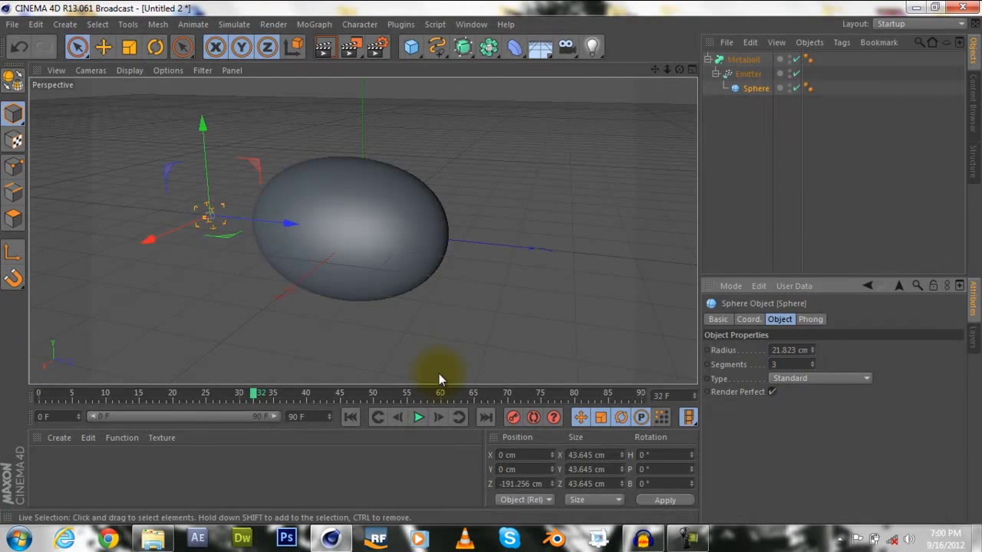
click(418, 417)
click(418, 418)
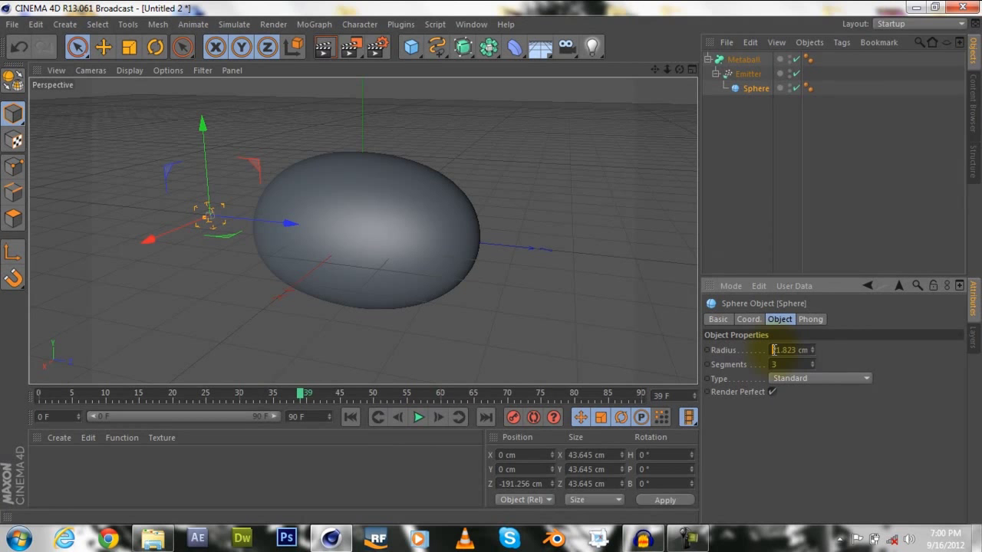
click(774, 350)
text(12)
key(Return)
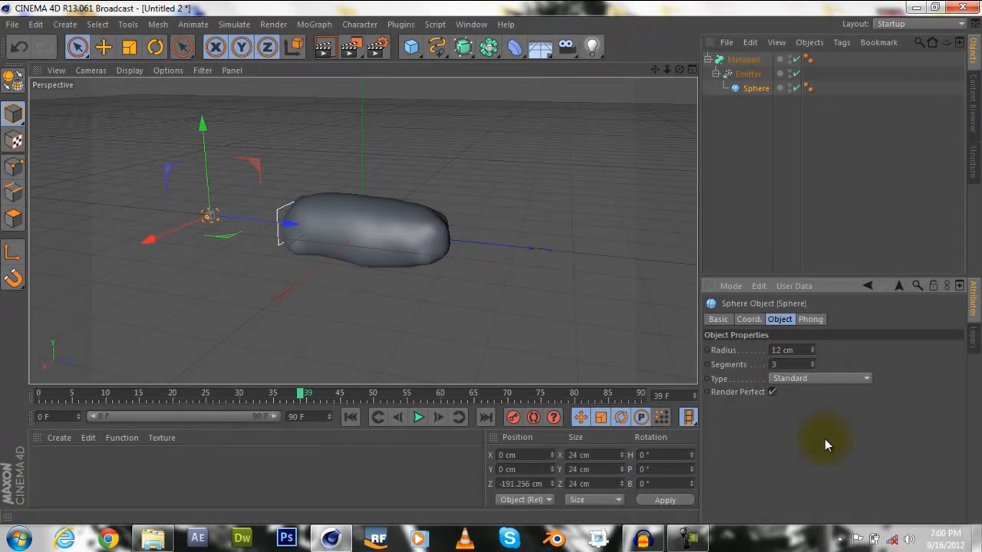
click(419, 417)
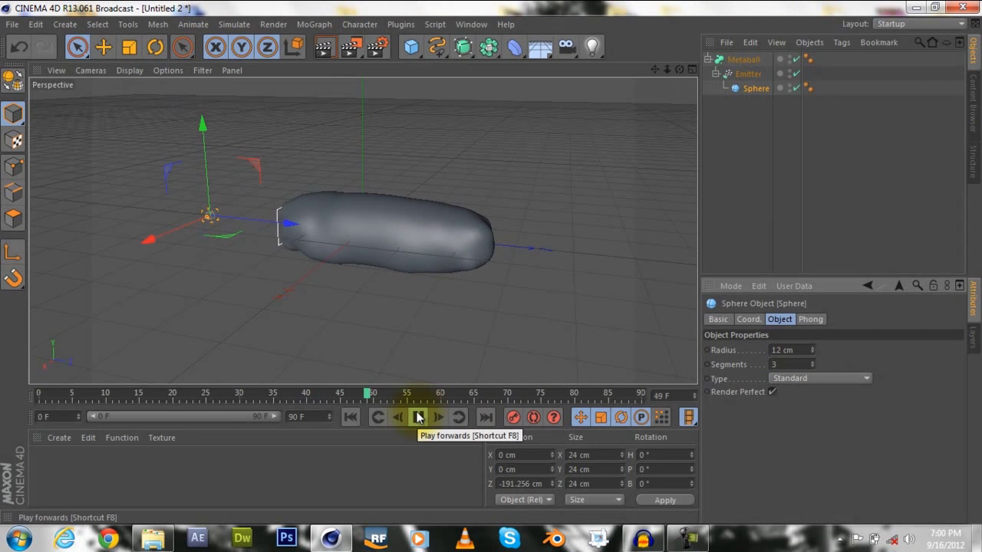
click(419, 417)
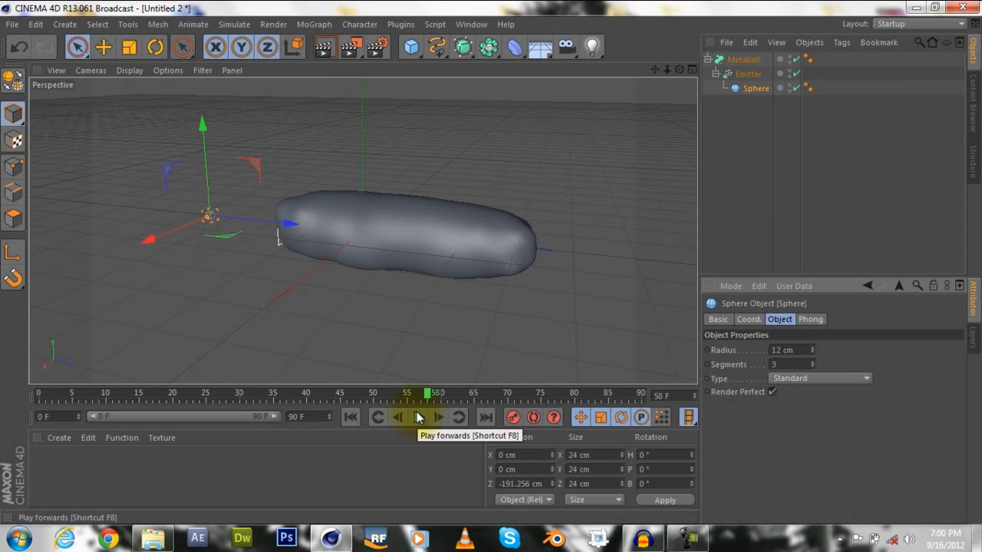
Reduce the Sphere radius to 10 cm and replay the animation.
click(479, 253)
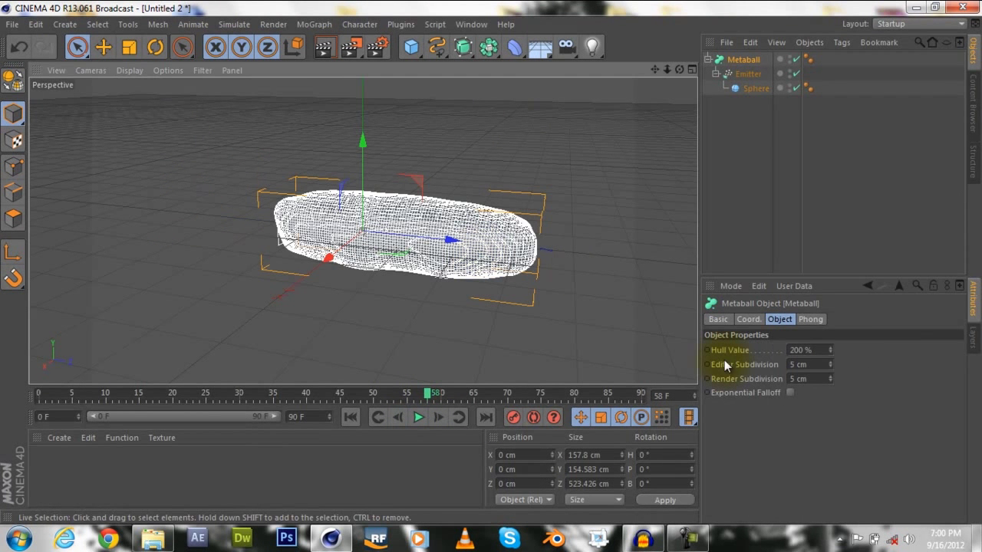
click(765, 101)
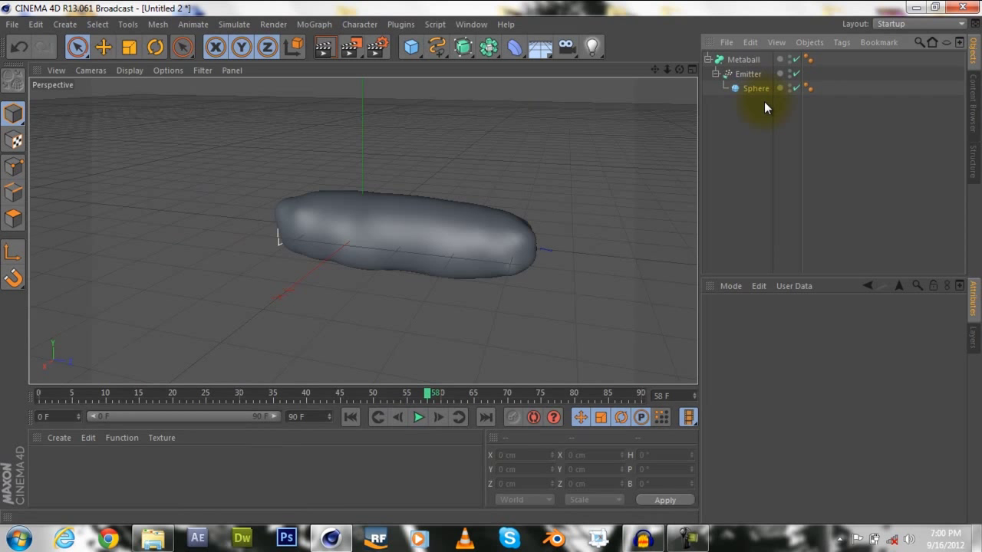
click(757, 89)
click(779, 350)
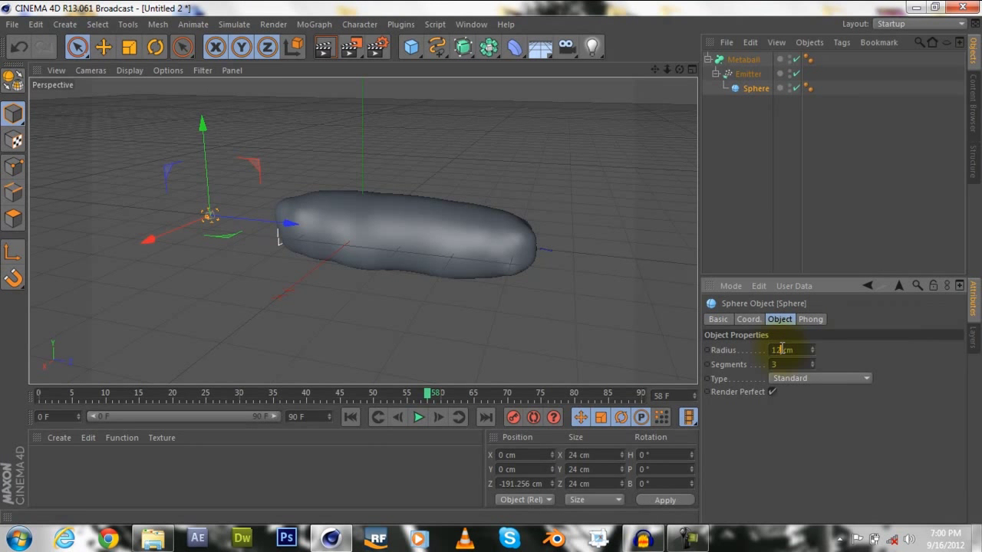
text(0)
key(Return)
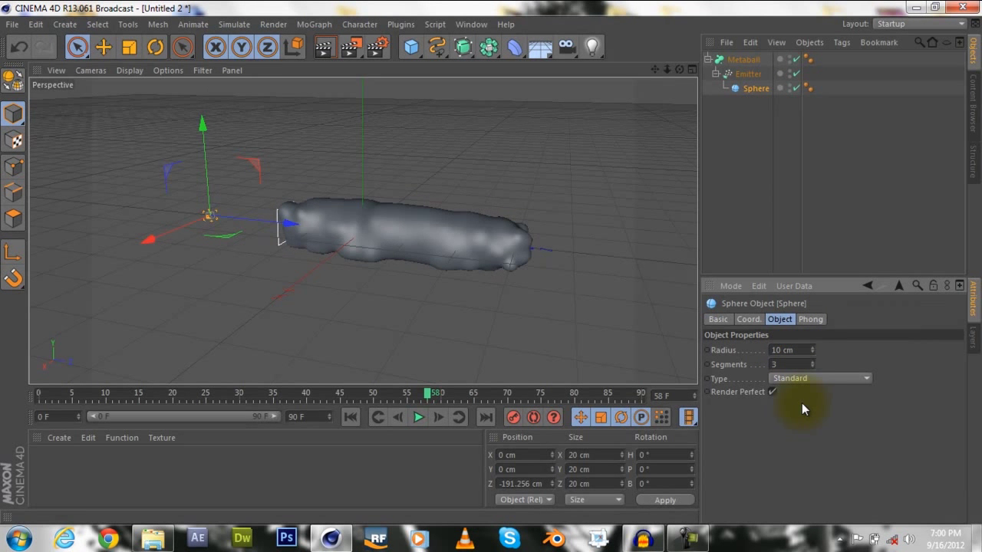
click(418, 416)
click(418, 416)
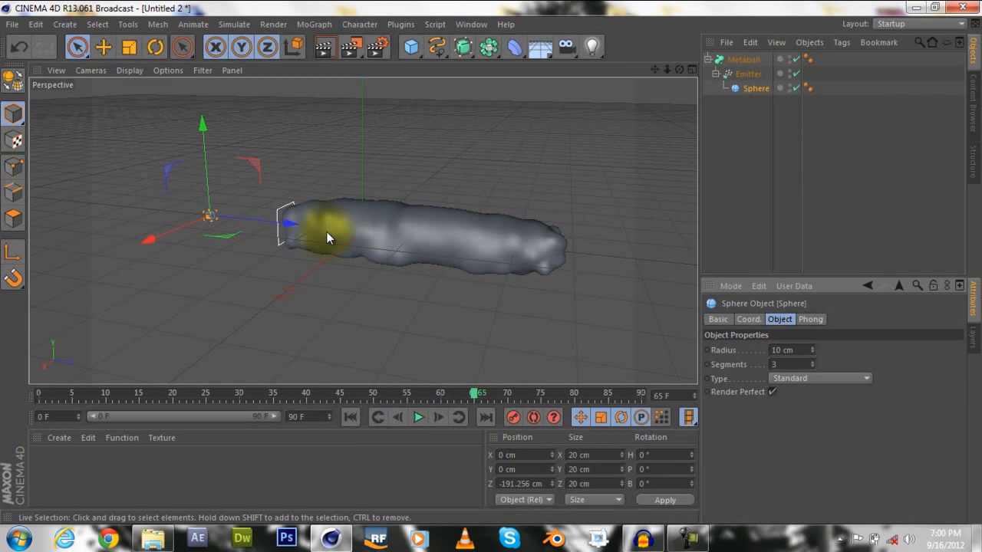
Tilt the Metaball about 11° in pitch, undoing an accidental Emitter rotation.
click(155, 47)
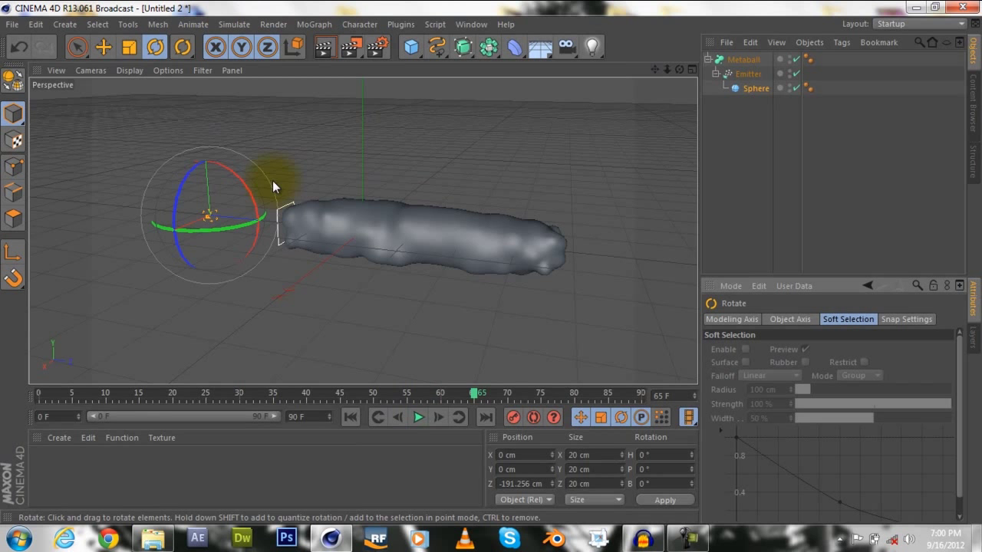
drag(255, 194, 248, 189)
key(ctrl+z)
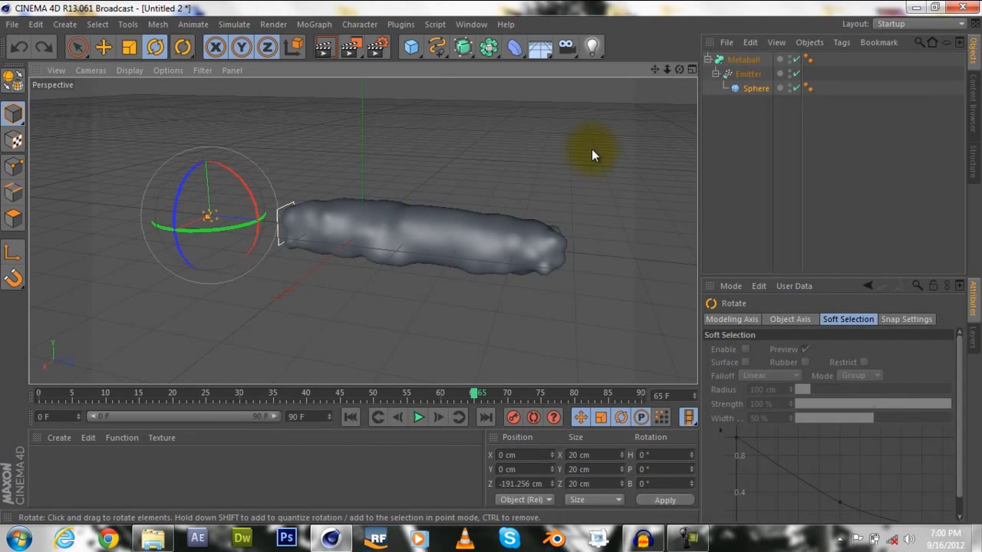
click(729, 59)
drag(386, 233, 414, 213)
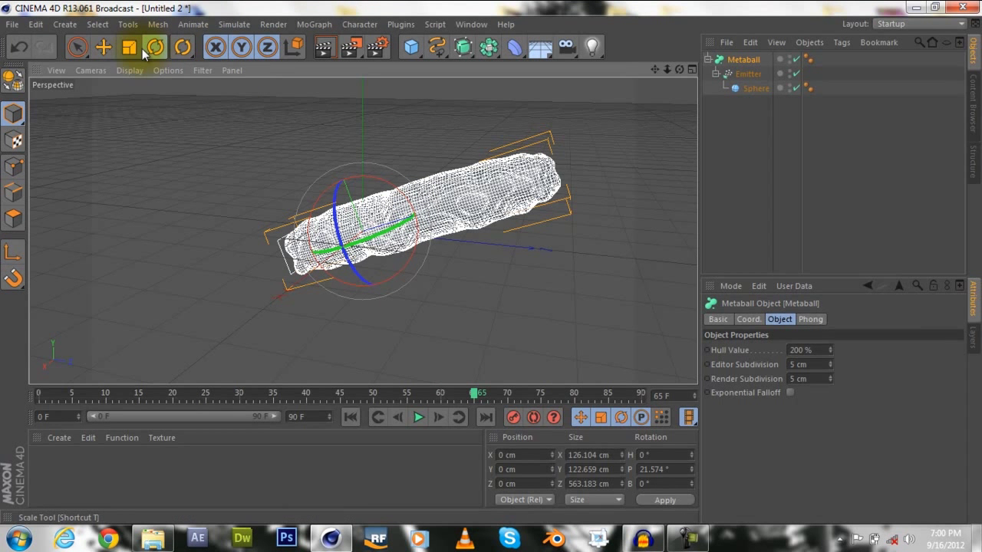
Orbit and pan the perspective view to show the shaded stream from the side.
click(76, 47)
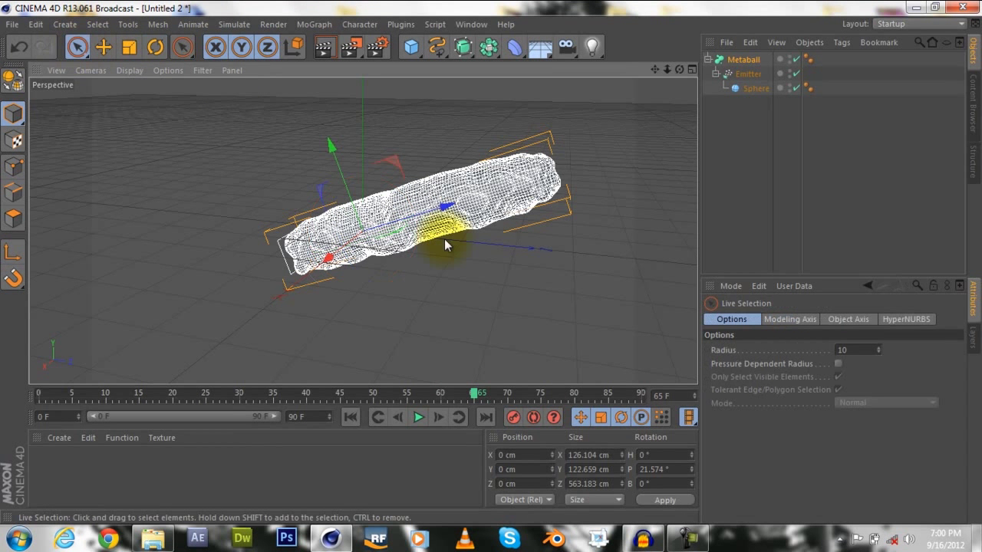
click(694, 540)
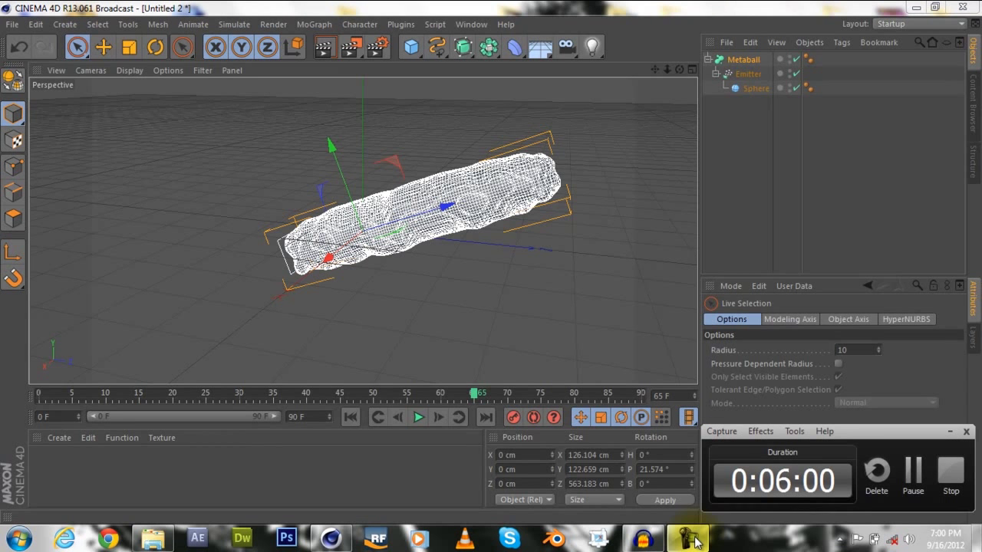
click(694, 541)
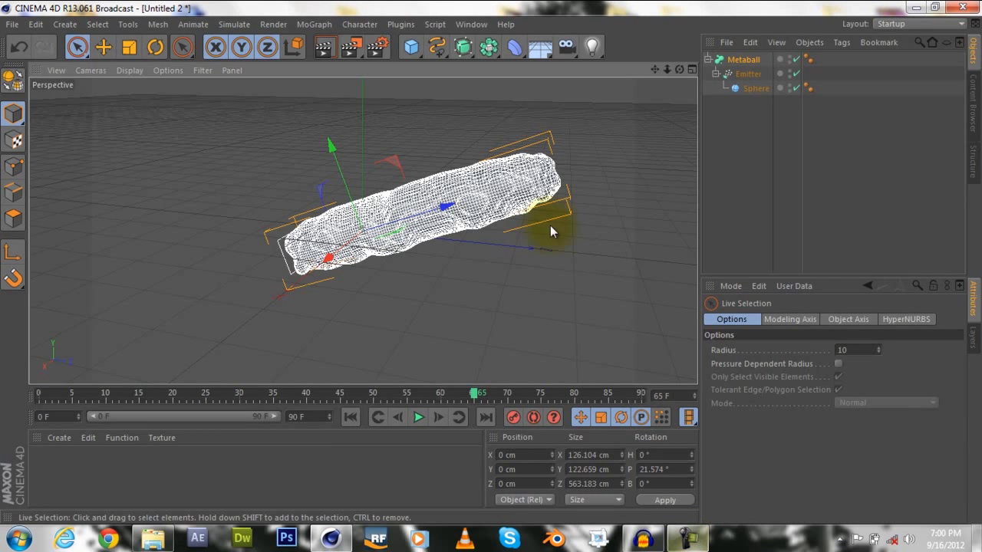
mouse_move(660, 71)
mouse_down()
mouse_move(491, 265)
mouse_move(657, 70)
mouse_move(340, 279)
mouse_move(514, 256)
mouse_move(489, 262)
mouse_move(501, 254)
mouse_up()
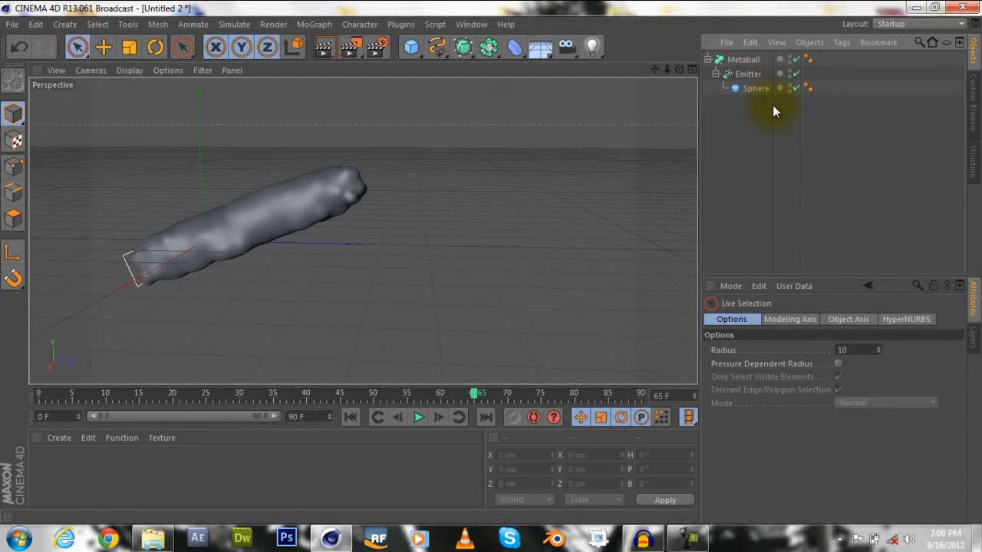
Add a Plane about 1397 cm wide below and in front of the stream, then nudge the Metaball.
click(744, 62)
click(759, 127)
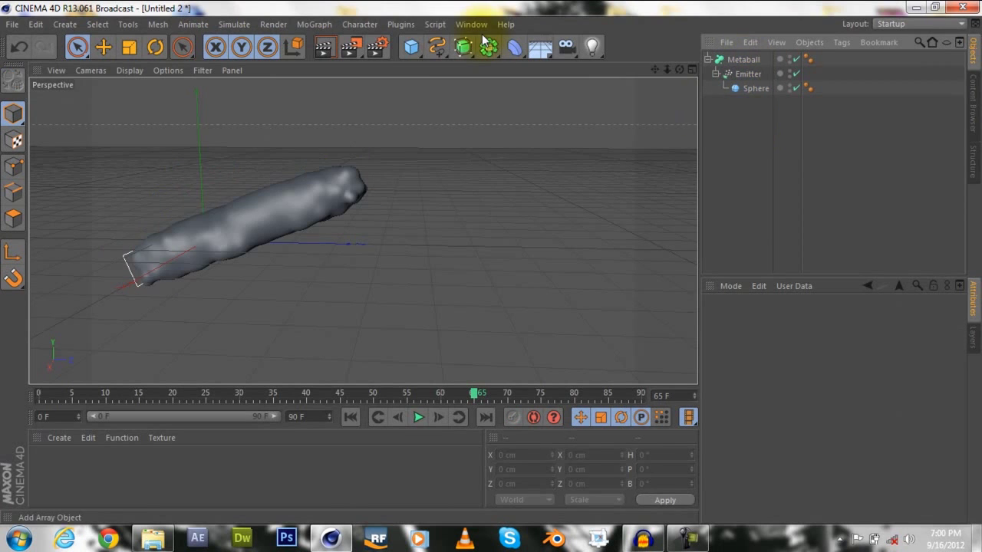
drag(412, 47, 520, 94)
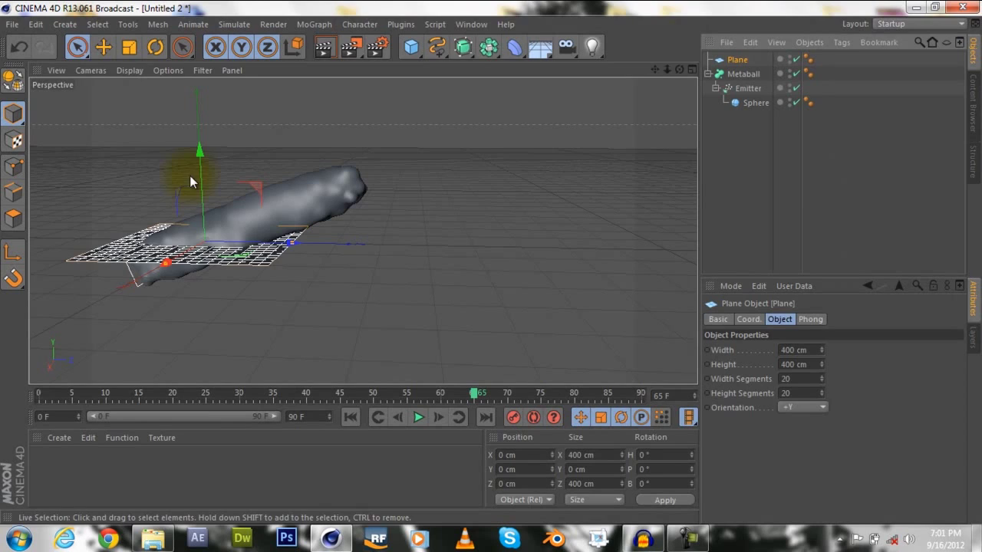
drag(198, 151, 204, 216)
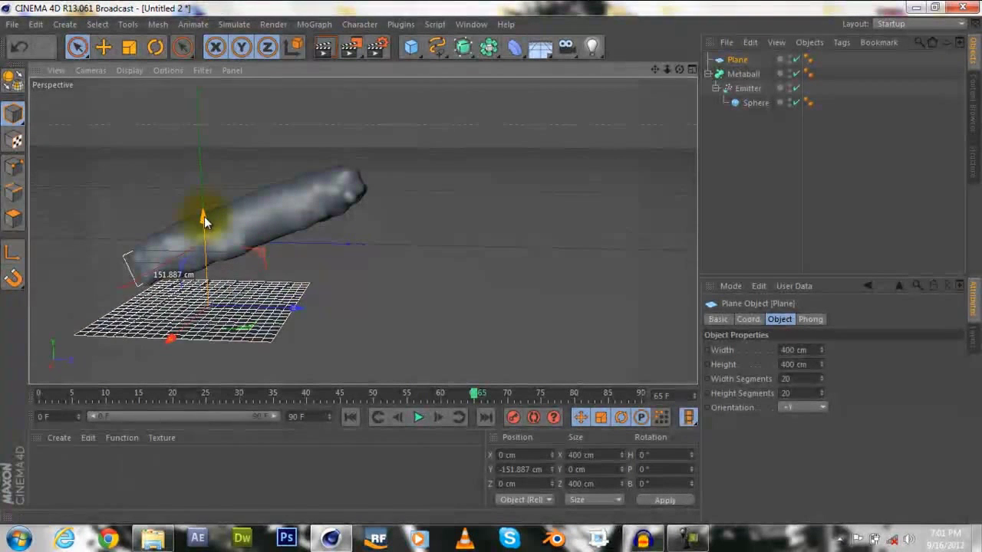
drag(327, 309, 574, 316)
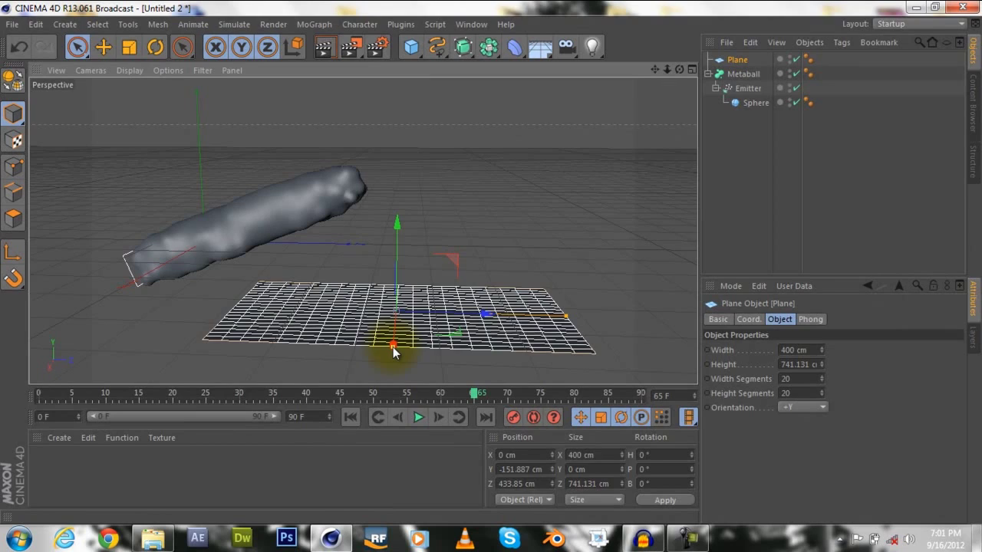
drag(393, 347, 493, 258)
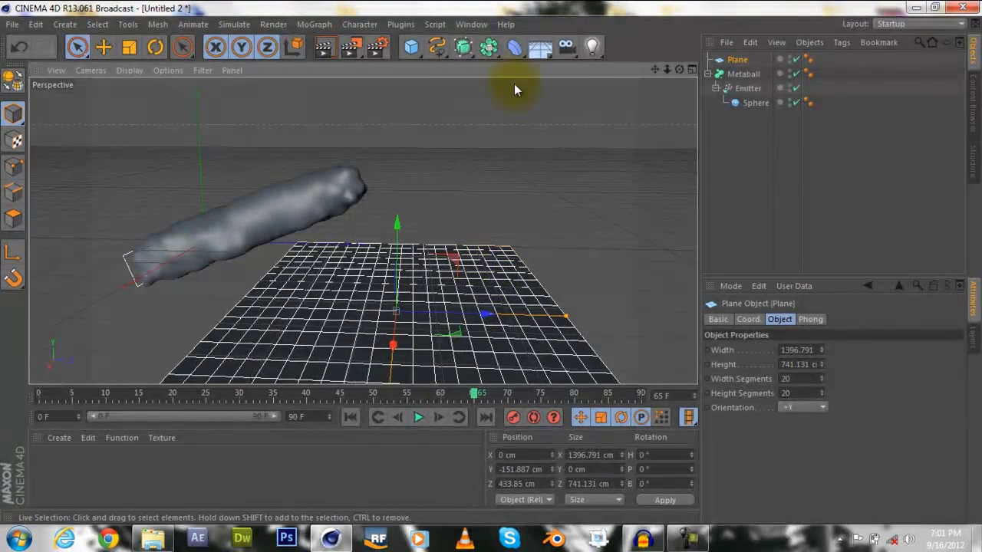
click(740, 73)
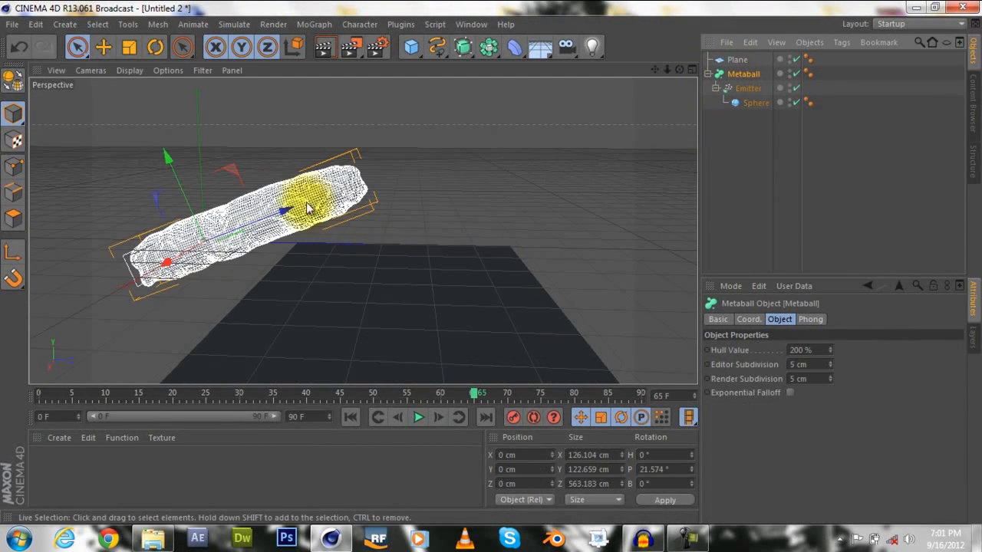
mouse_move(230, 227)
mouse_down()
mouse_move(248, 228)
mouse_move(229, 233)
mouse_up()
Add a Gravity force and position it beneath the metaball stream.
click(361, 146)
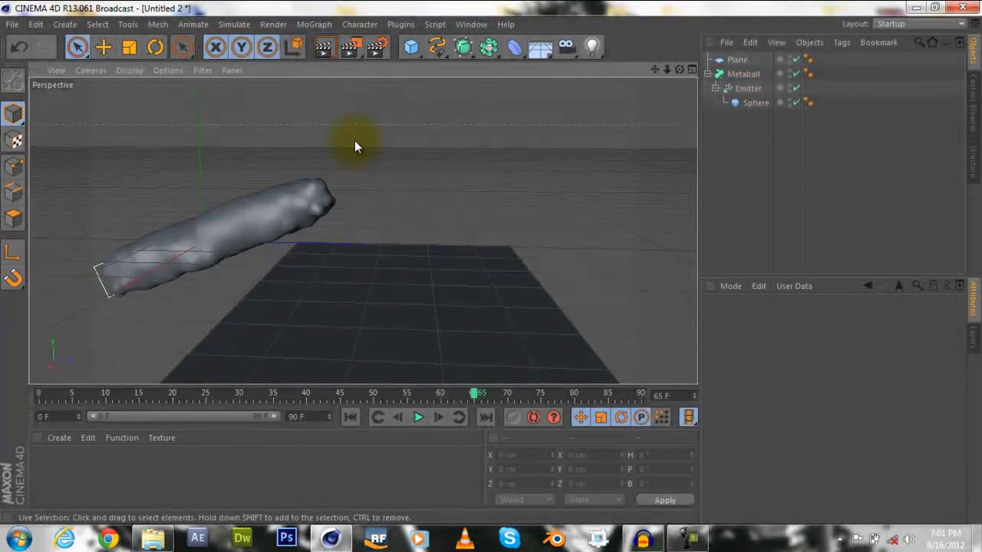
click(237, 24)
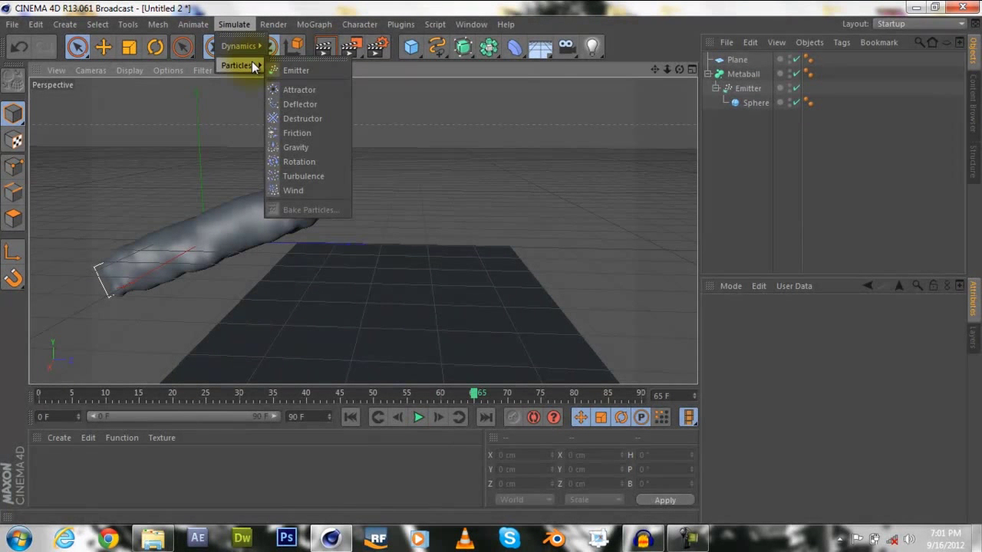
click(297, 146)
drag(287, 245, 349, 262)
drag(259, 151, 270, 196)
drag(343, 256, 302, 256)
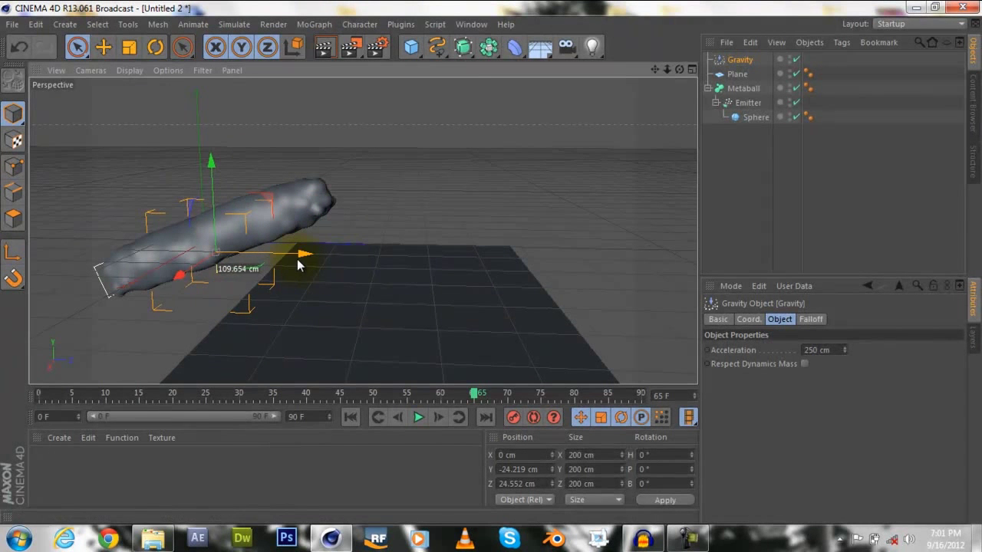
drag(216, 165, 215, 185)
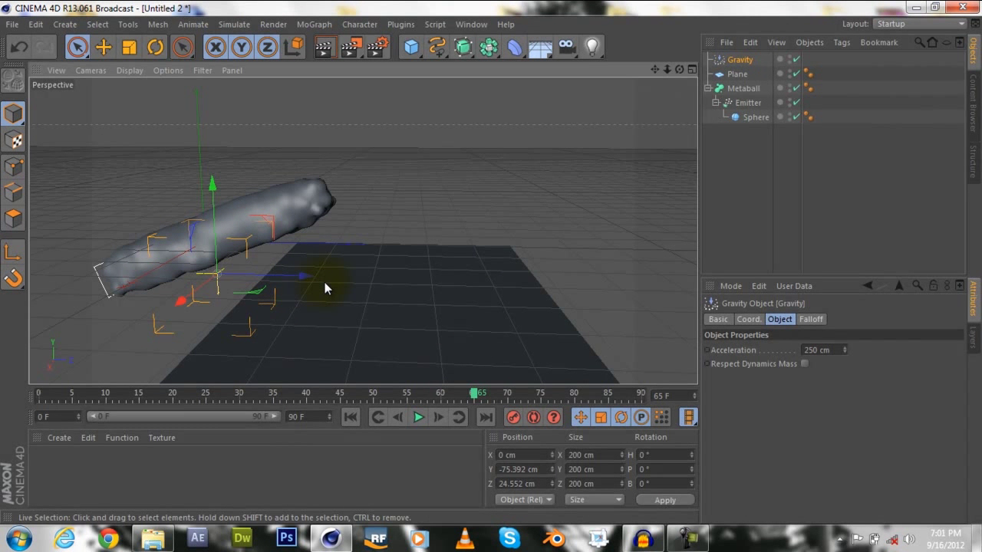
Duplicate it as Gravity.1 and move it out over the plane to Z 585.431, Y -115.07.
key(ctrl+c)
key(ctrl+v)
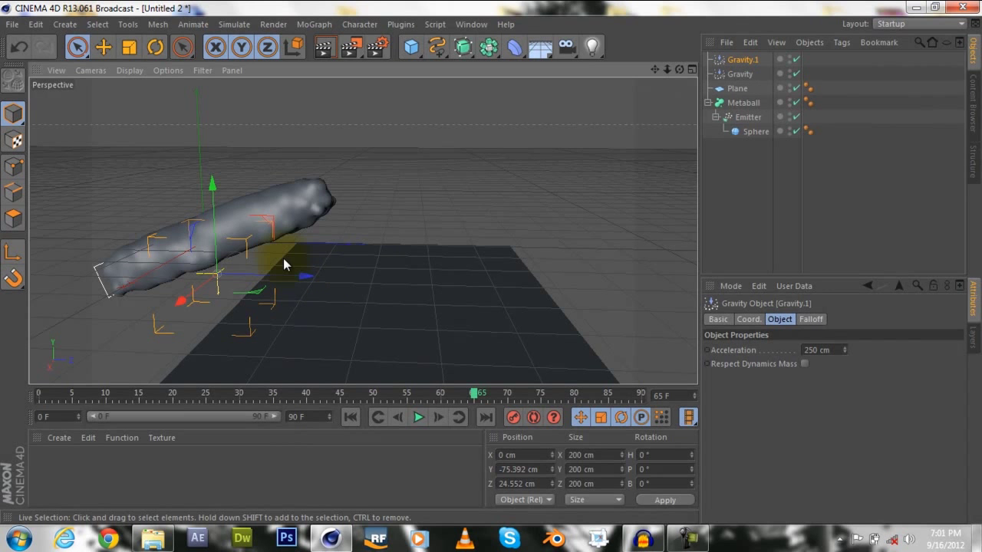
drag(296, 273, 558, 270)
drag(473, 198, 475, 209)
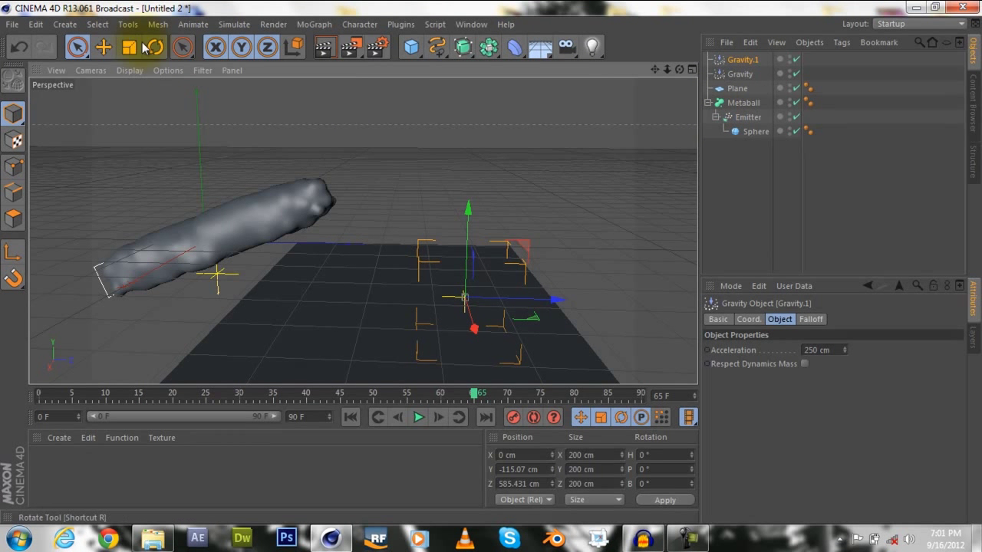
Add a Turbulence force and place it near the start of the stream.
click(235, 26)
mouse_move(249, 65)
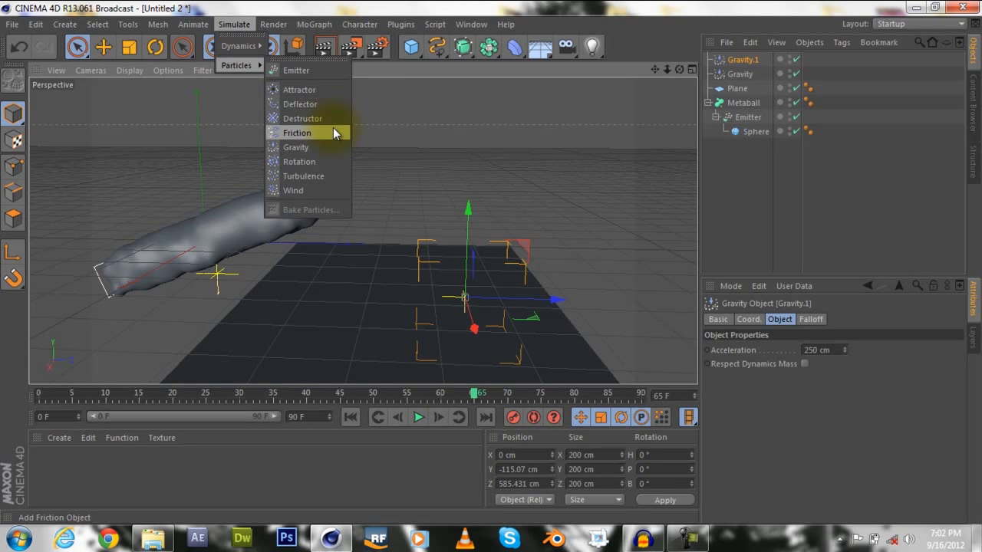
click(330, 176)
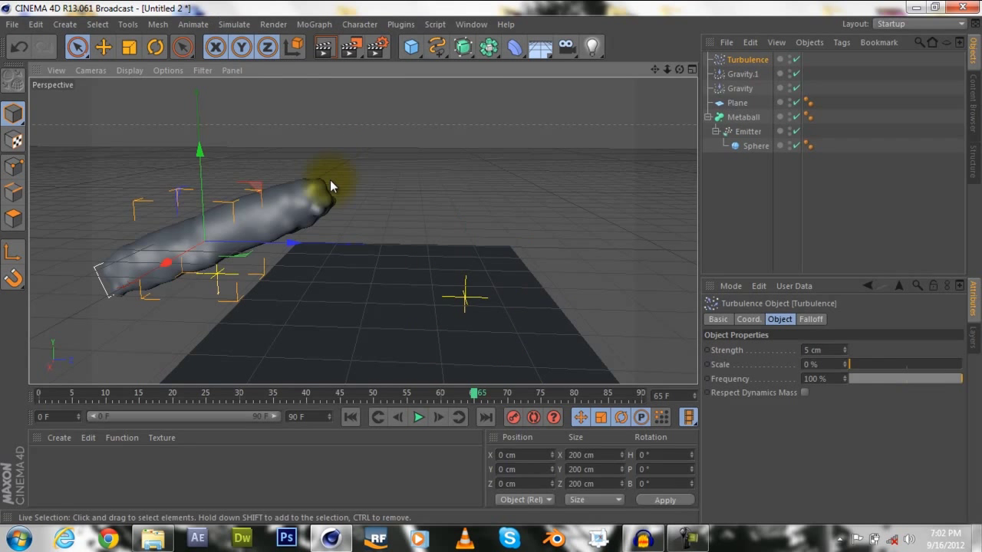
drag(255, 246, 273, 266)
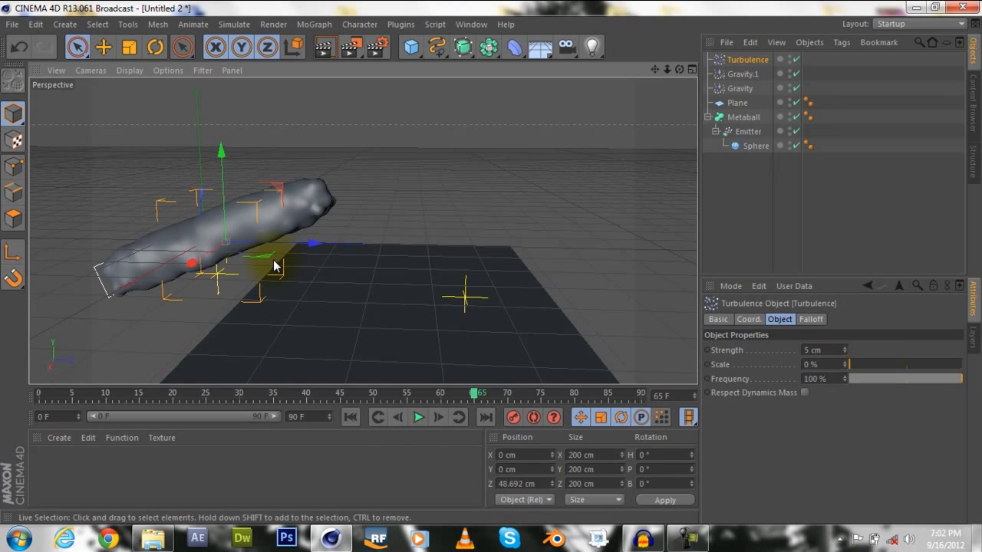
drag(222, 159, 223, 165)
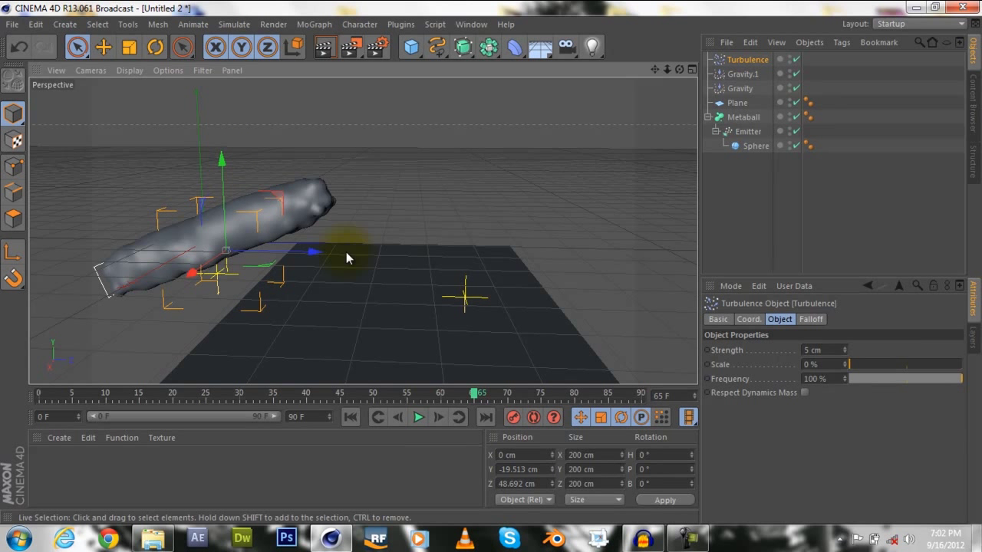
Reposition the first Gravity force to Y -30.946, Z -65.55 cm beside the turbulence.
click(214, 281)
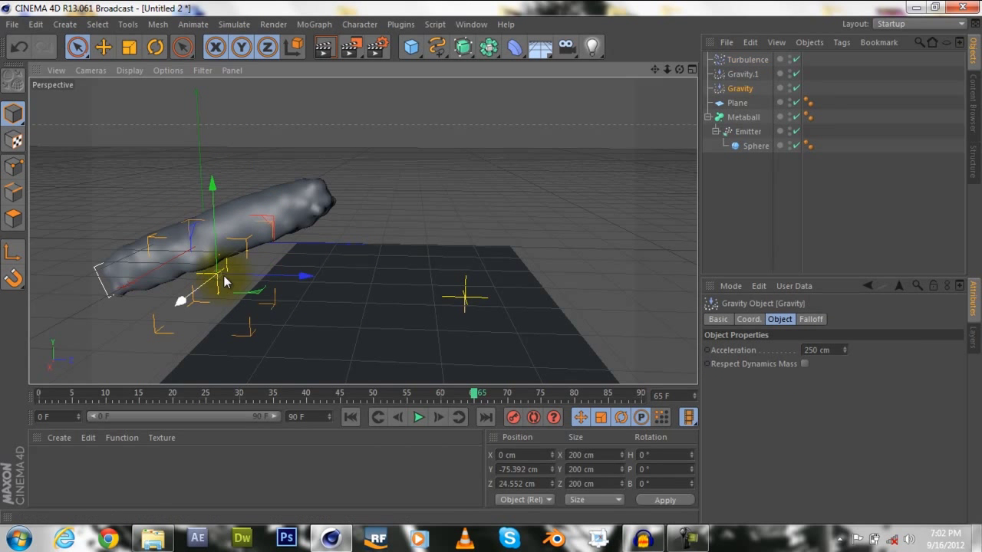
drag(221, 278, 246, 282)
drag(189, 185, 181, 158)
drag(295, 259, 270, 257)
drag(174, 165, 174, 168)
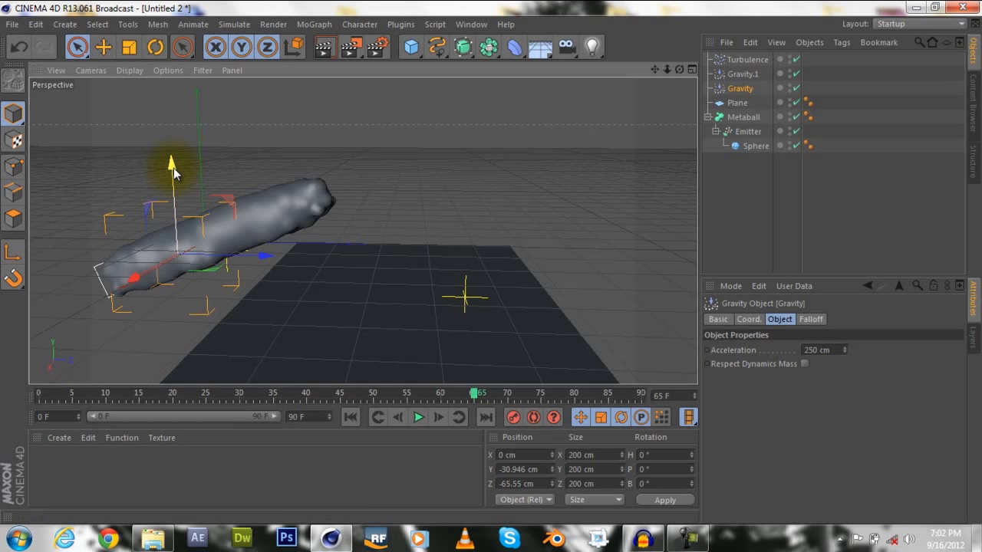
Play the animation from frame 0 to check the stream bends down, then rewind to frame 0.
click(43, 397)
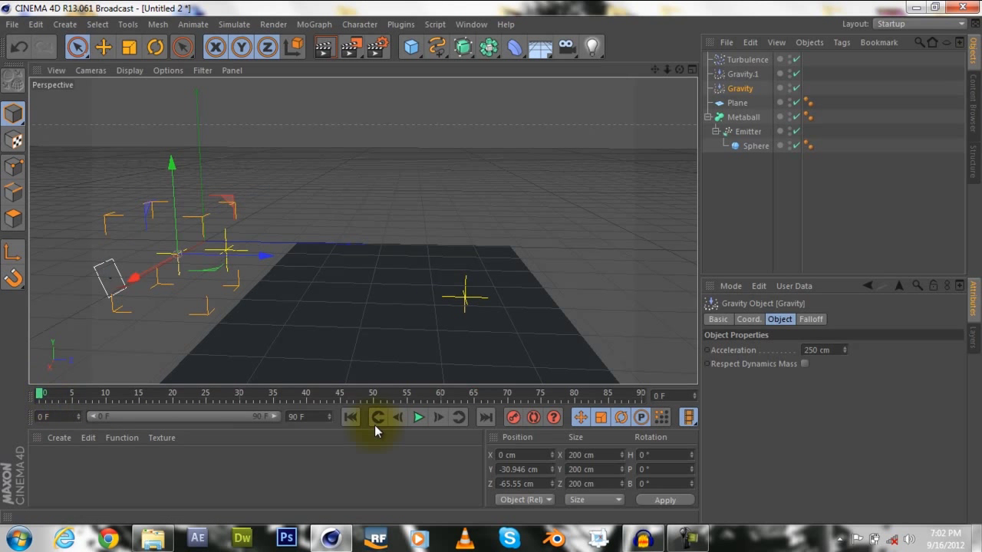
click(418, 414)
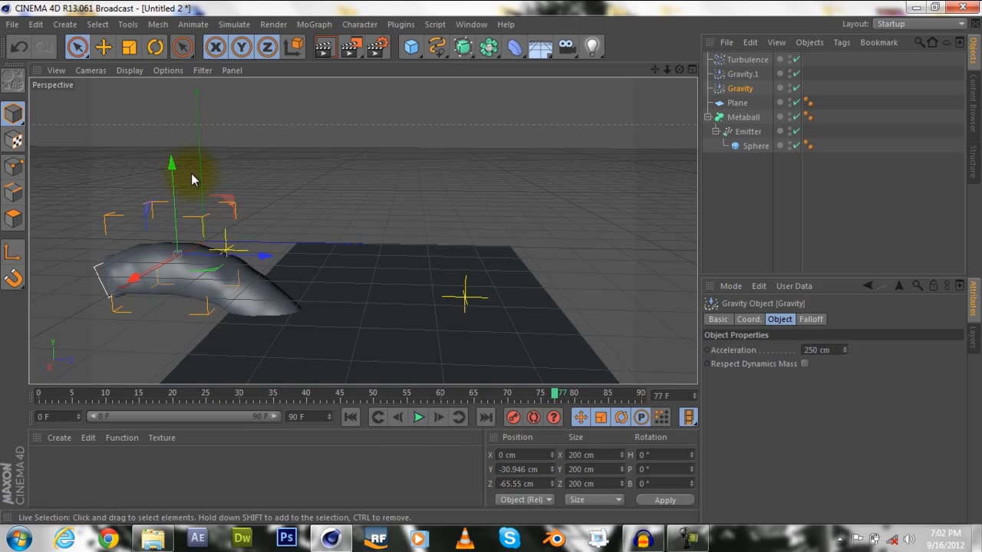
click(40, 394)
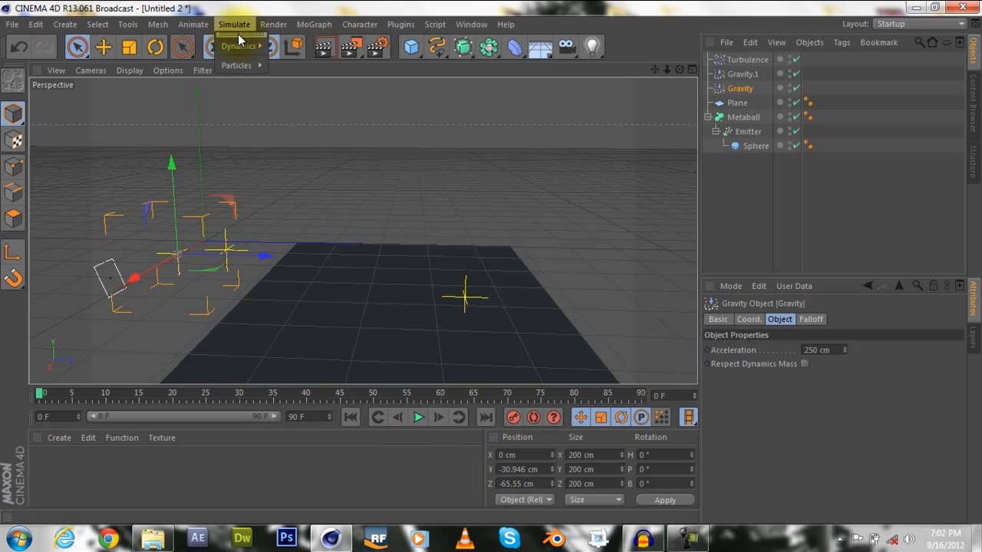
Add a Deflector and move it forward along Z to about 301 cm.
mouse_move(255, 65)
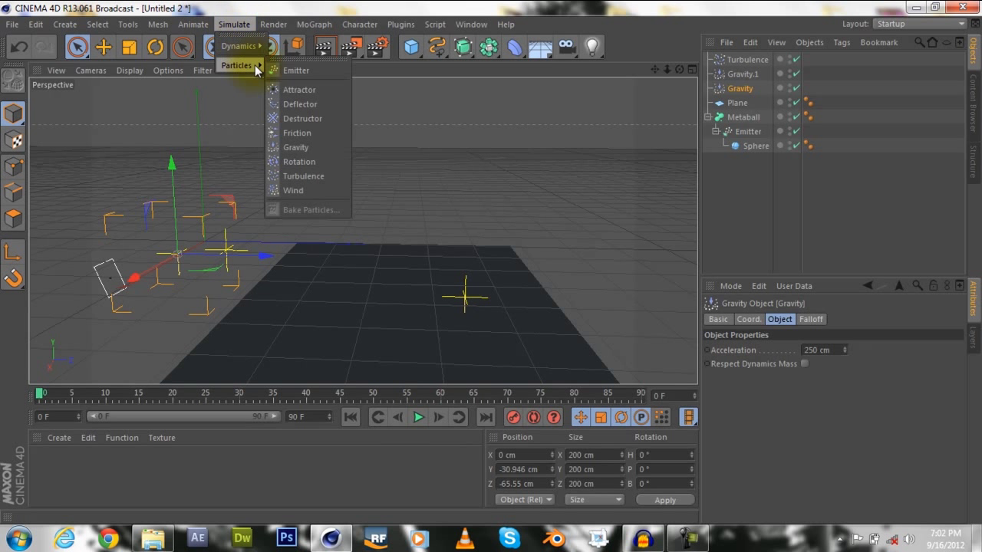
click(310, 103)
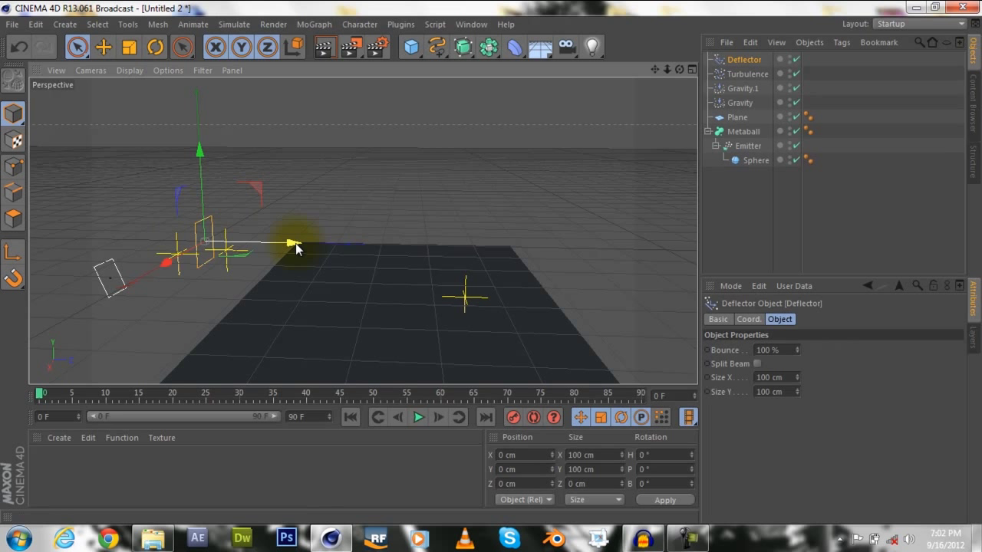
drag(296, 243, 431, 177)
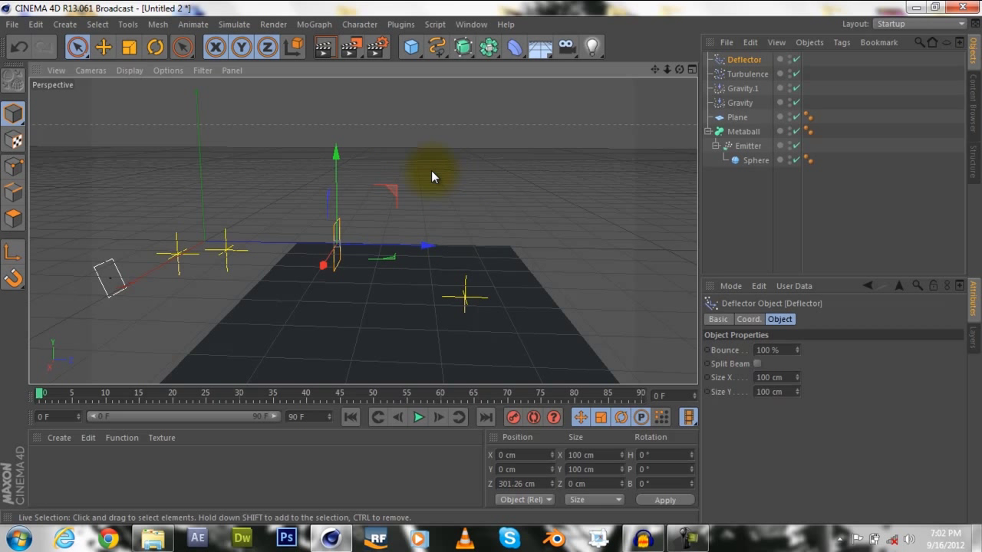
Pitch the Deflector to about -89° so it lies flat, checking it from above.
click(155, 47)
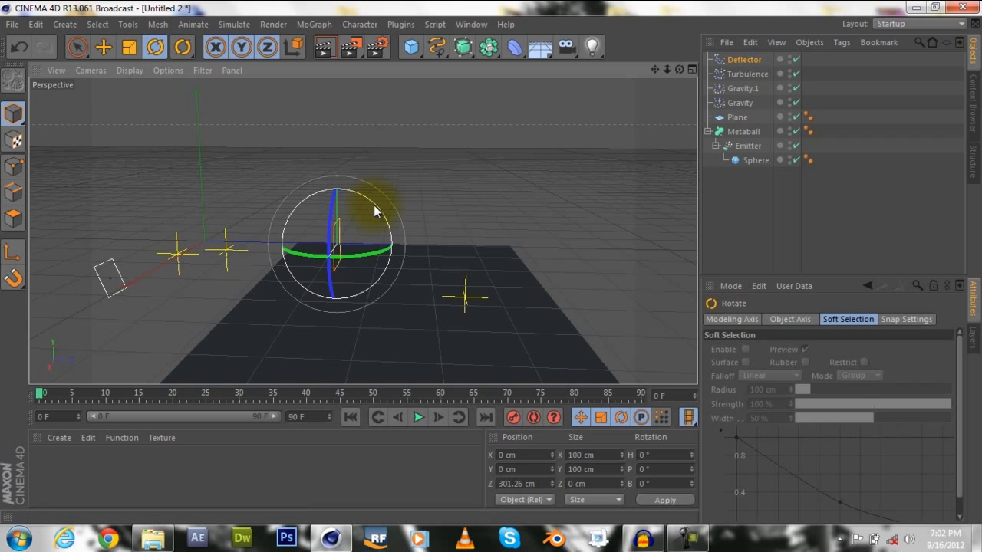
drag(374, 205, 414, 312)
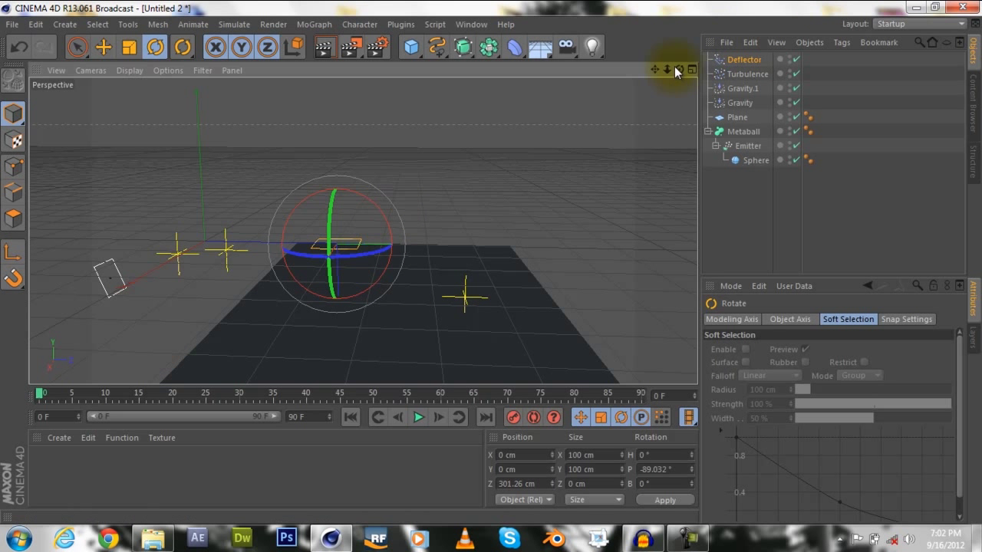
drag(676, 69, 493, 266)
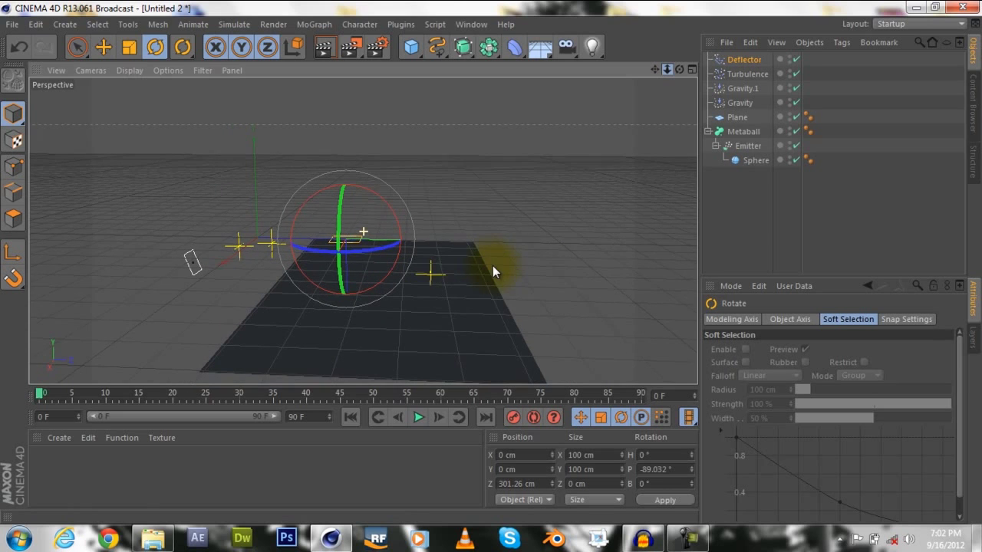
drag(680, 69, 494, 258)
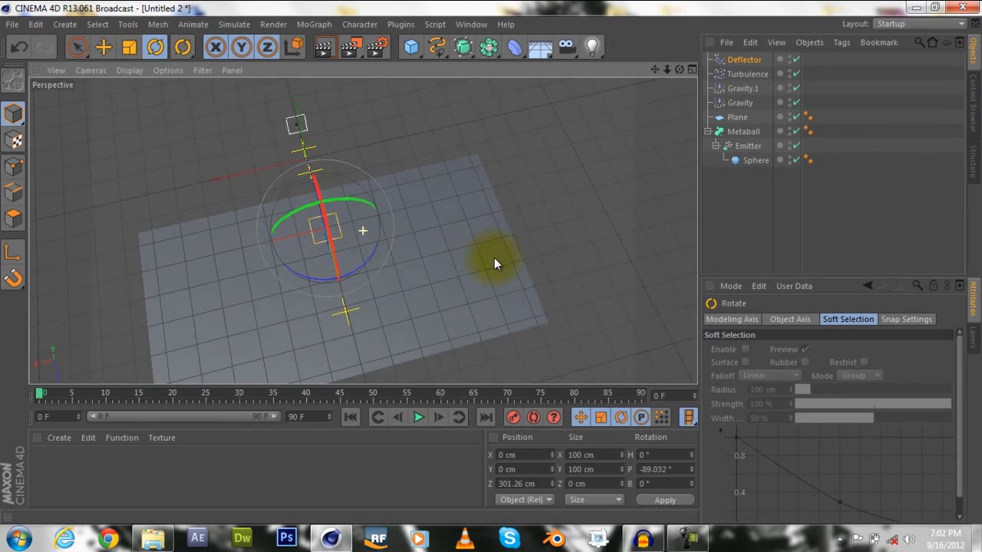
click(77, 47)
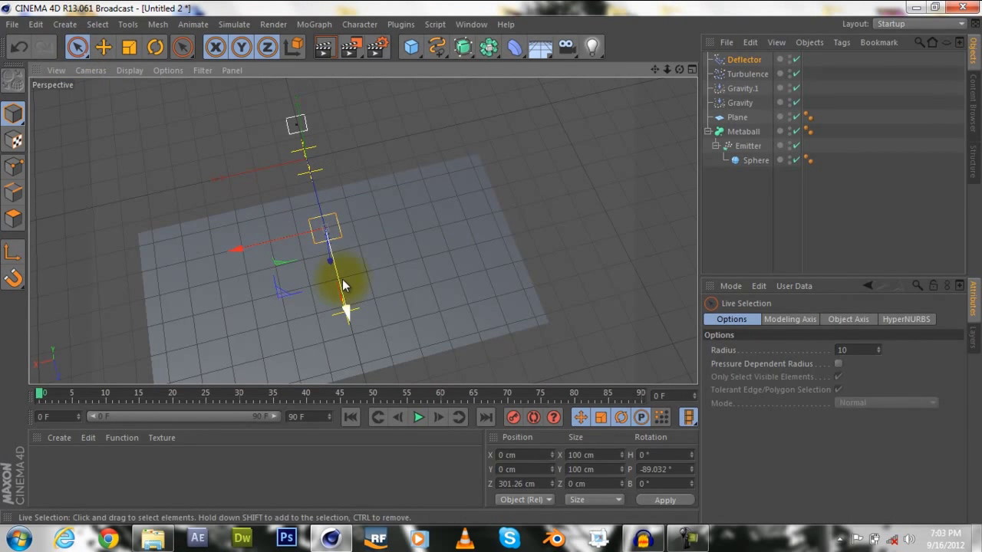
Move the Deflector over the plane and scale it up to about 1311 cm.
drag(346, 312, 366, 369)
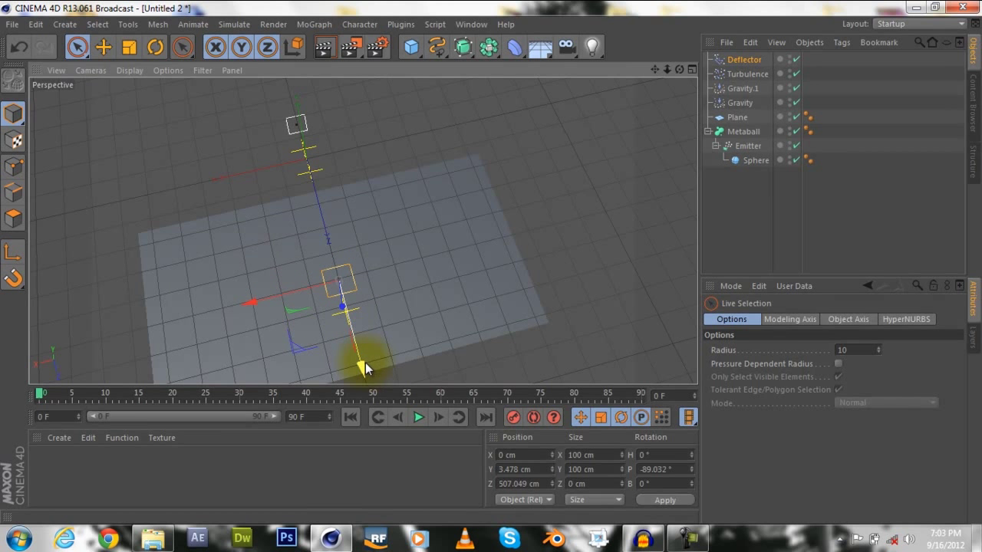
click(129, 47)
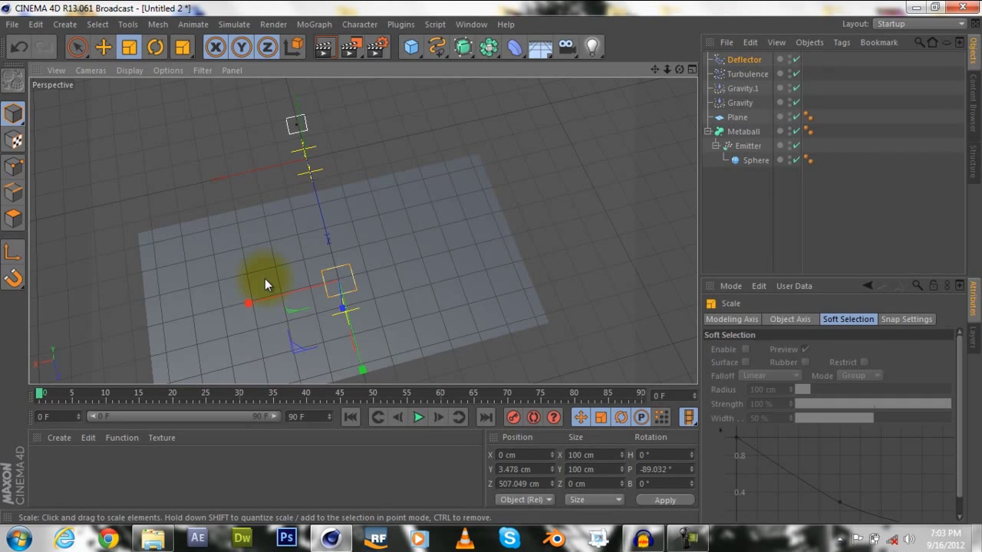
drag(251, 300, 203, 330)
drag(123, 337, 250, 299)
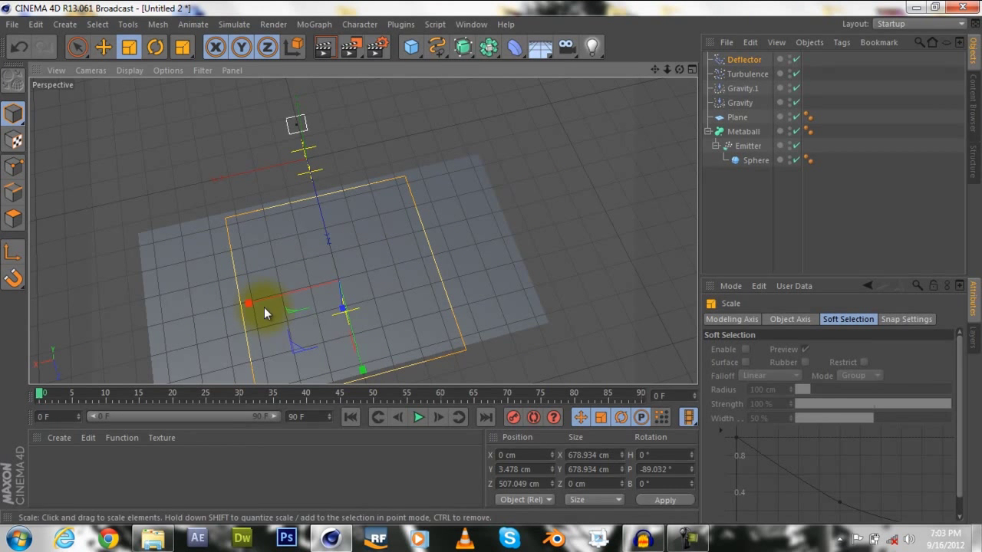
drag(263, 309, 159, 317)
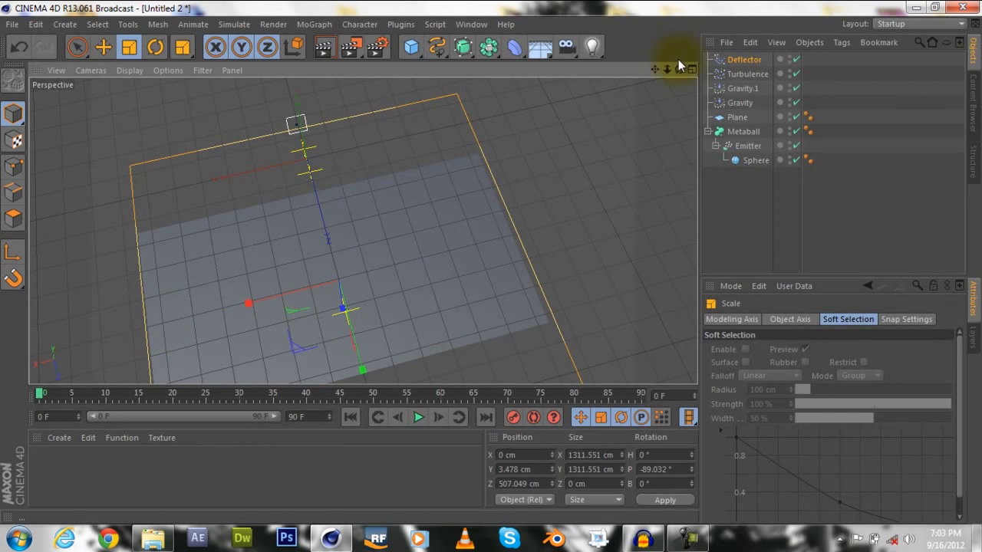
alt+drag(491, 262, 492, 262)
Lower the Deflector to Y -144.184 at the plane's level and level its pitch to -90.14°.
click(77, 47)
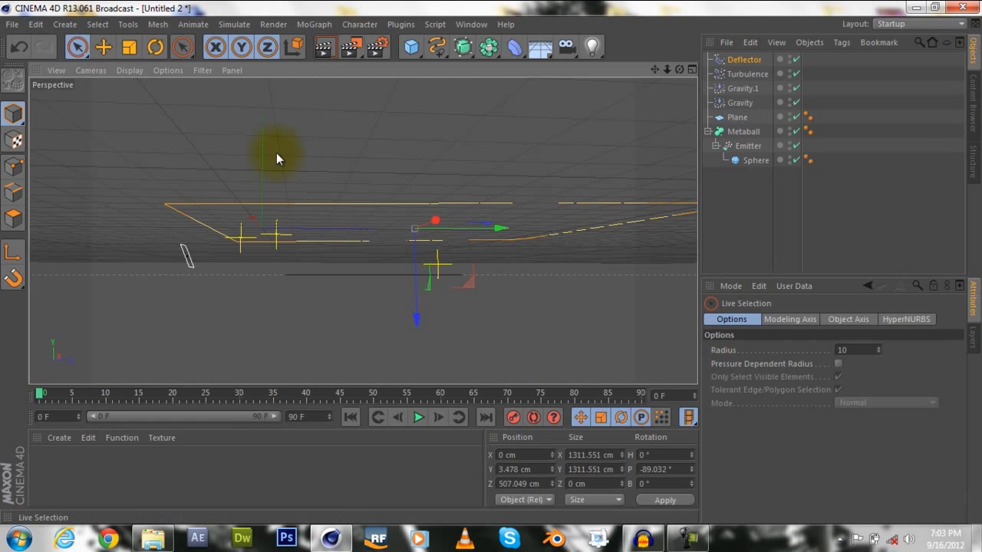
drag(415, 300, 417, 344)
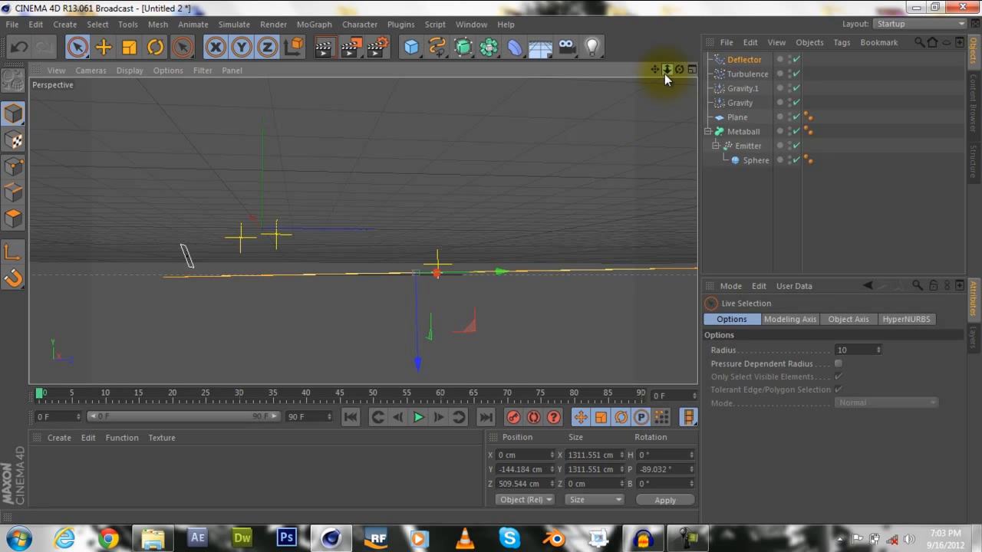
drag(667, 70, 491, 262)
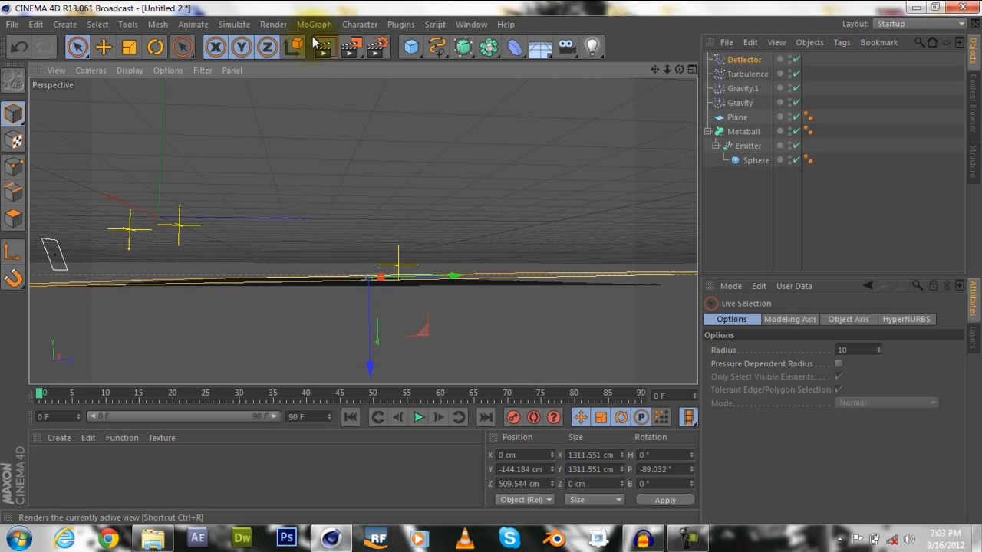
click(155, 48)
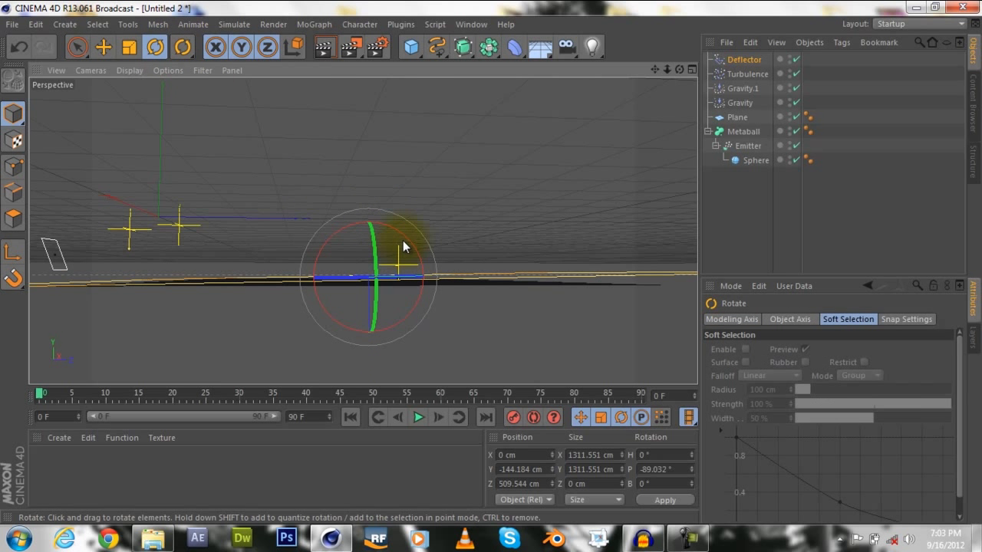
mouse_move(404, 246)
mouse_down()
mouse_move(407, 238)
mouse_move(407, 248)
mouse_up()
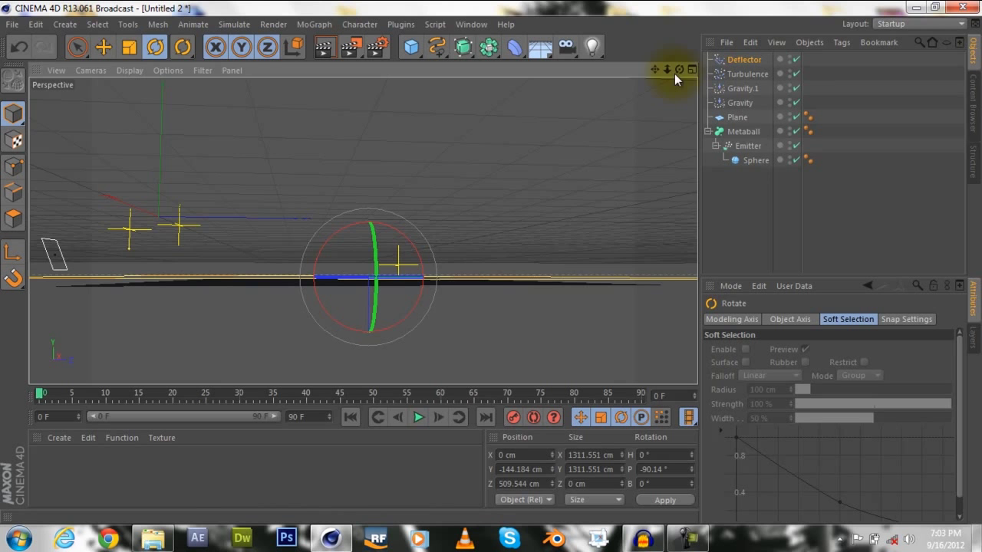
drag(679, 70, 491, 263)
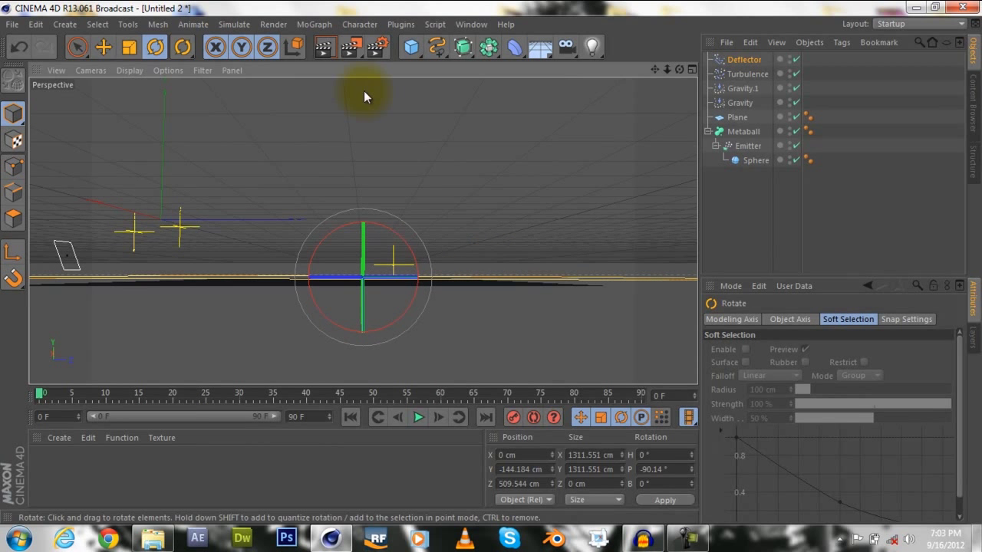
click(77, 46)
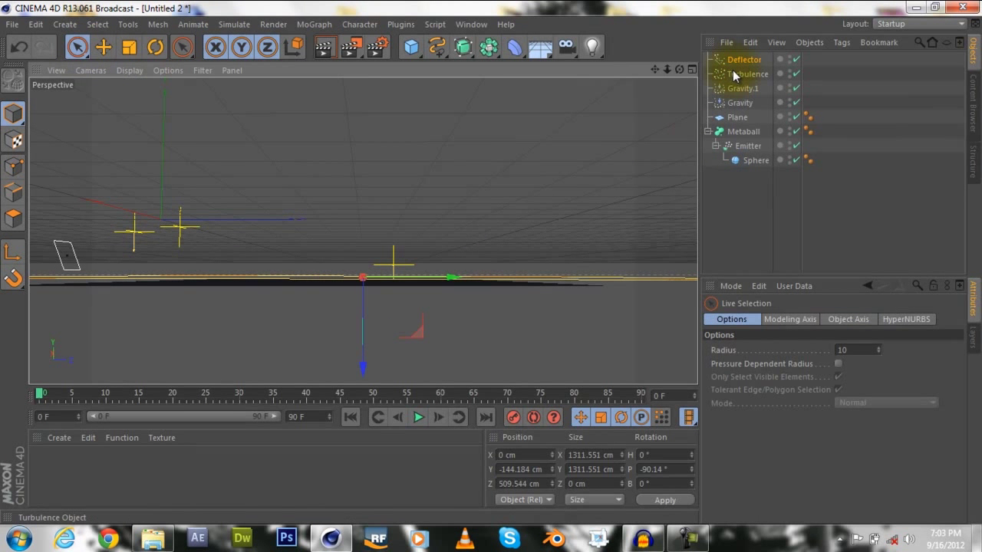
Raise the Plane slightly to Y -143.05.
click(737, 118)
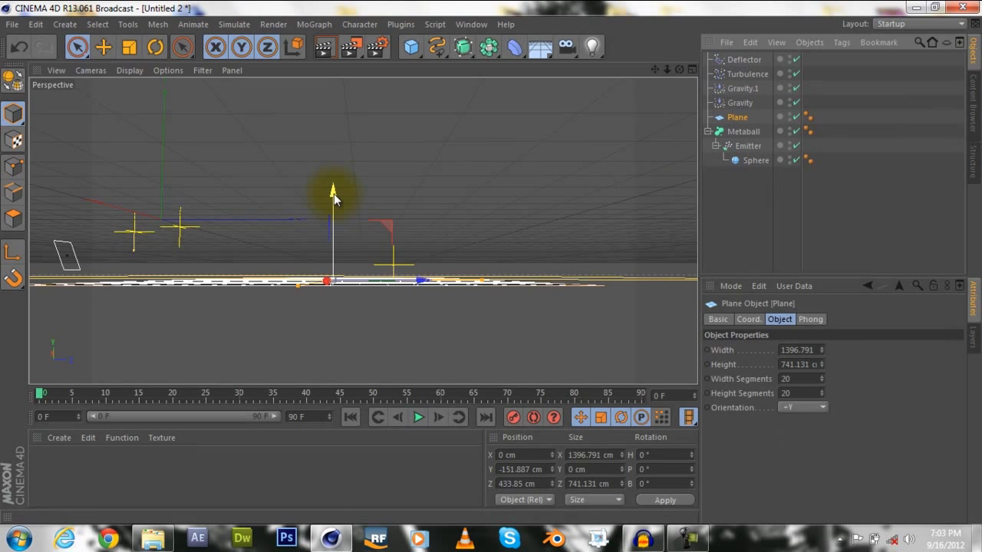
drag(334, 193, 334, 190)
click(343, 310)
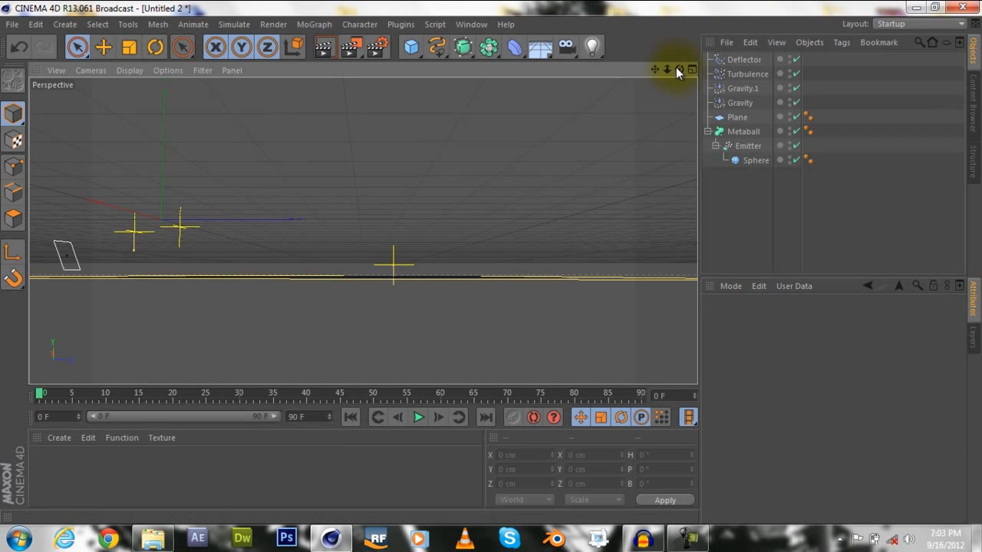
drag(676, 67, 492, 262)
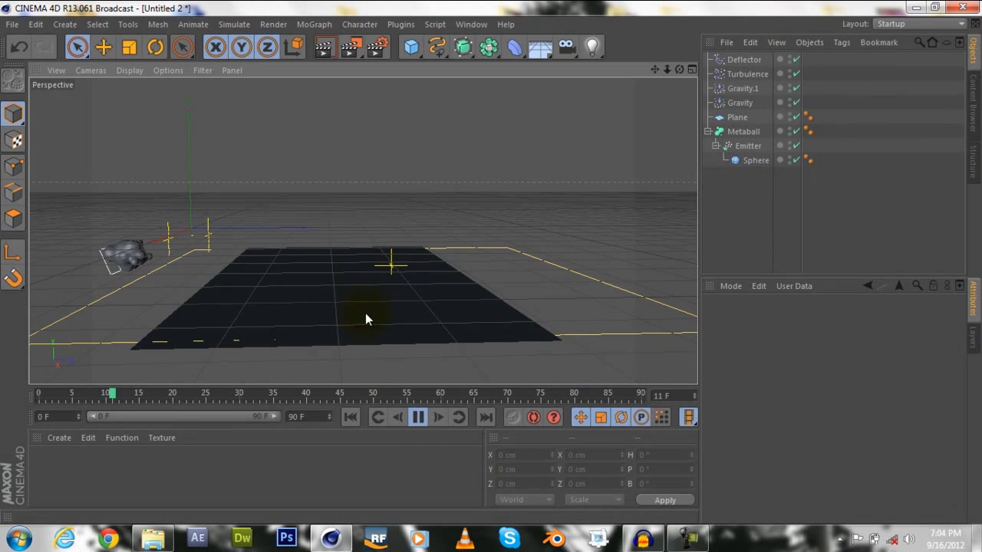
click(418, 417)
drag(387, 398, 61, 400)
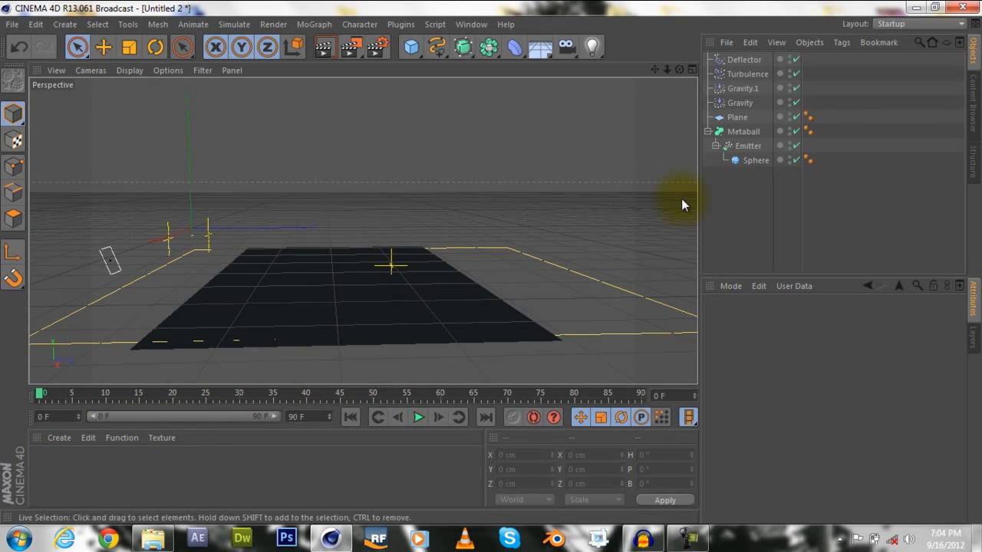
Create a new material, Mat, and enable Transparency with a refraction of 1.5.
click(741, 135)
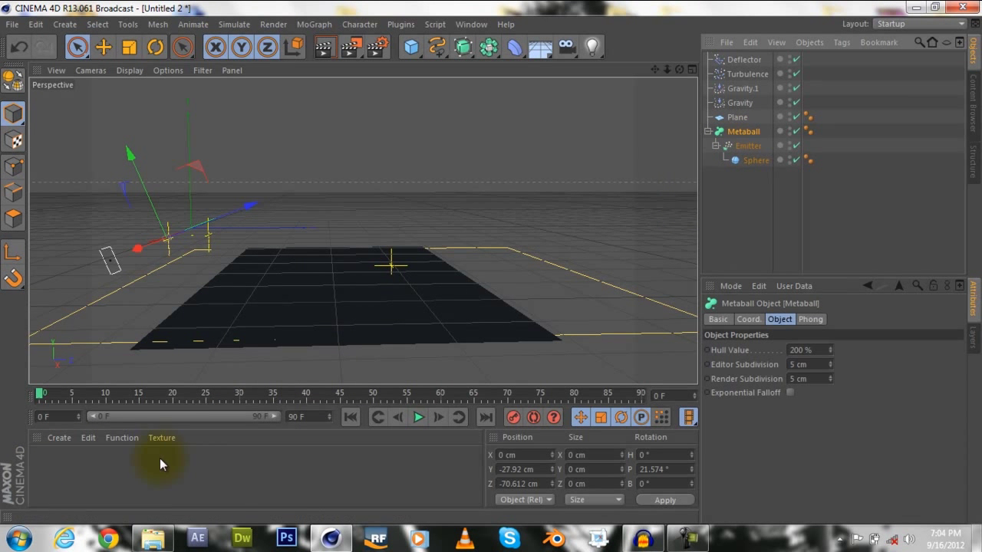
double_click(46, 495)
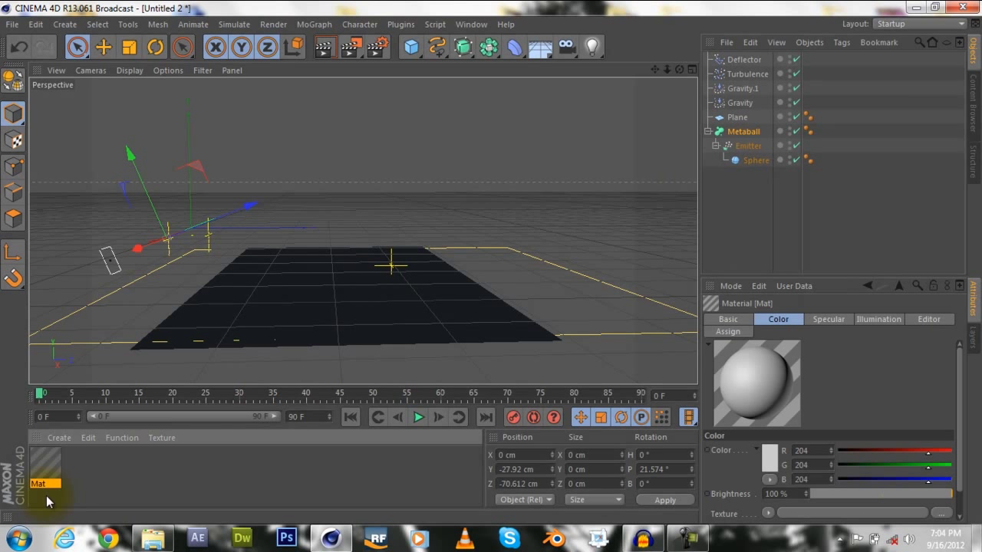
double_click(48, 469)
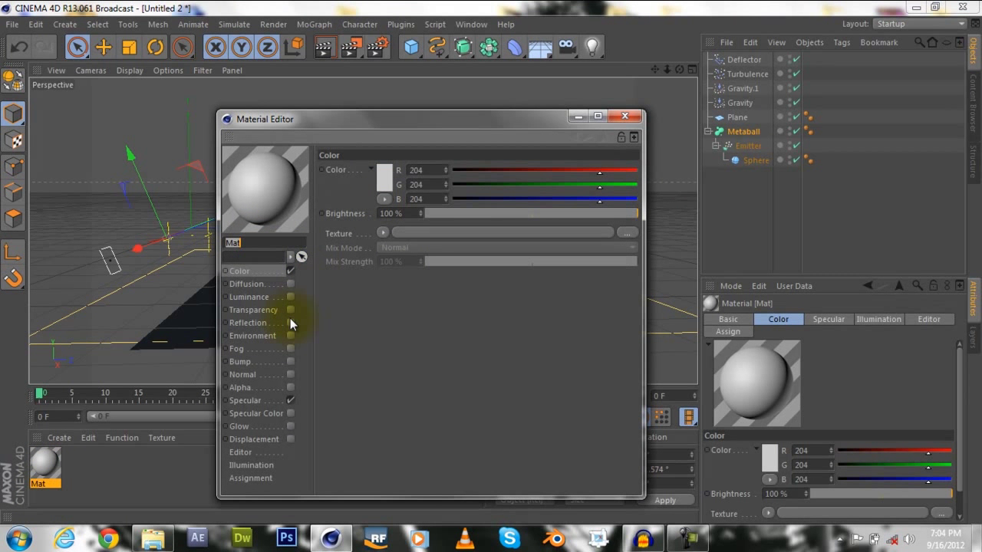
click(291, 313)
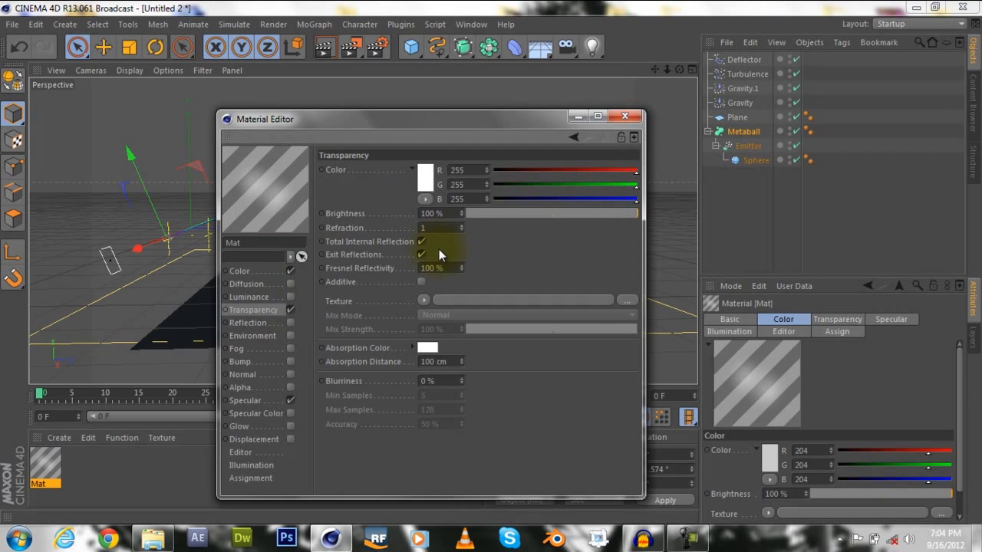
click(444, 227)
text(1.5)
key(Return)
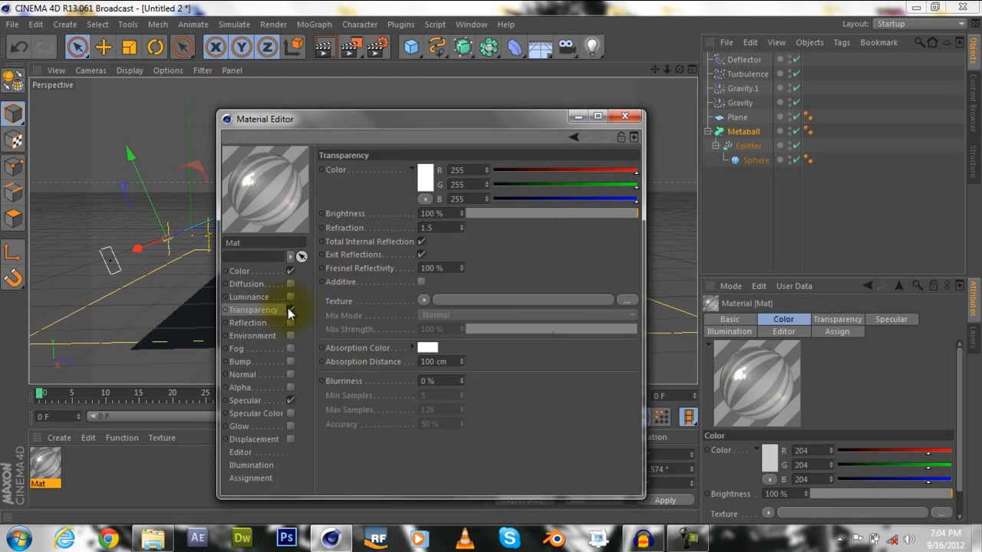
Raise the specular height to 48%, then review Color and Reflection, ending on Transparency.
click(267, 399)
drag(467, 243, 526, 246)
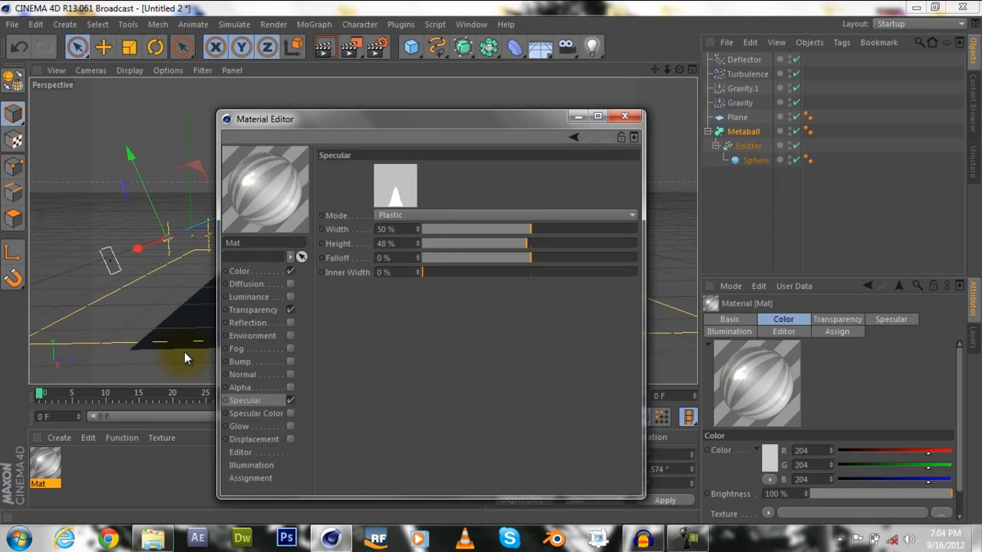
click(251, 311)
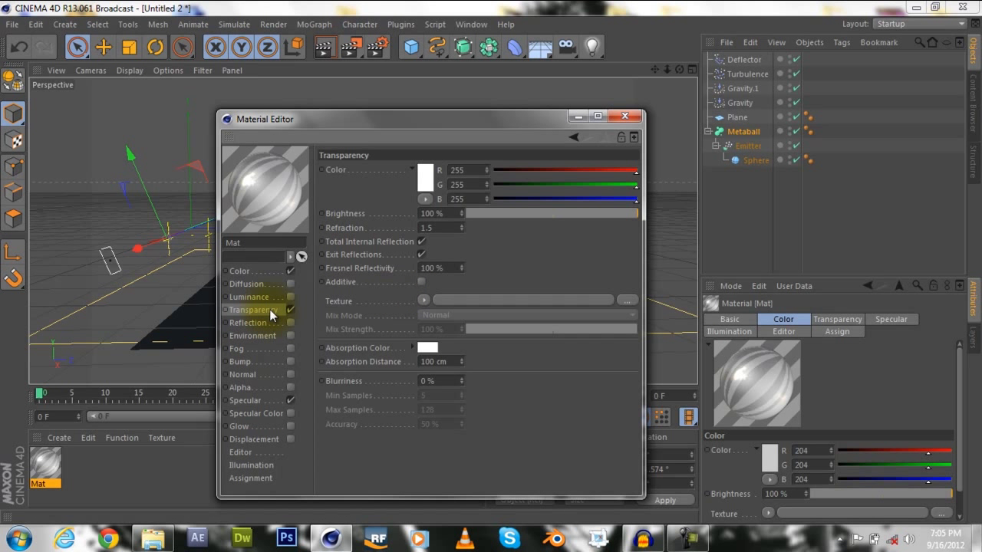
click(260, 273)
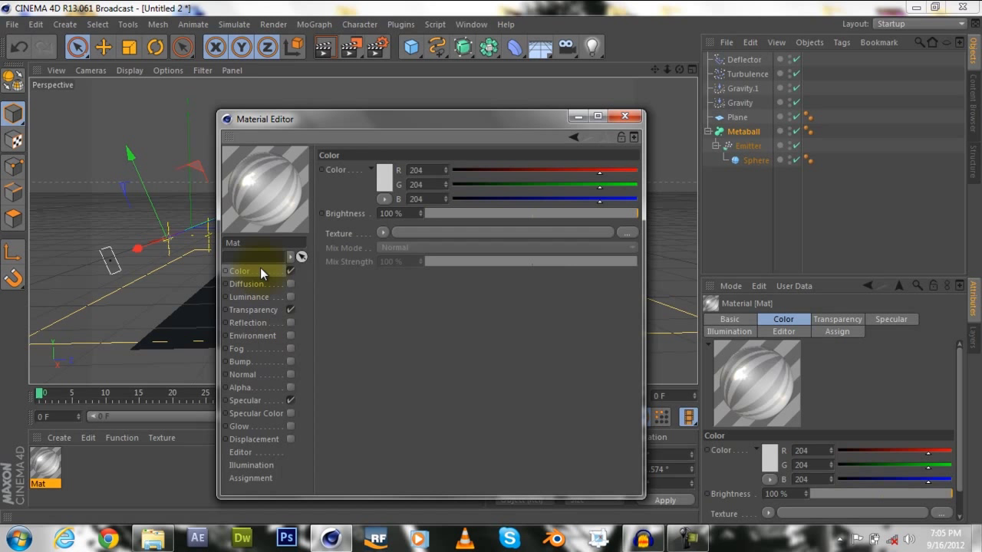
click(267, 310)
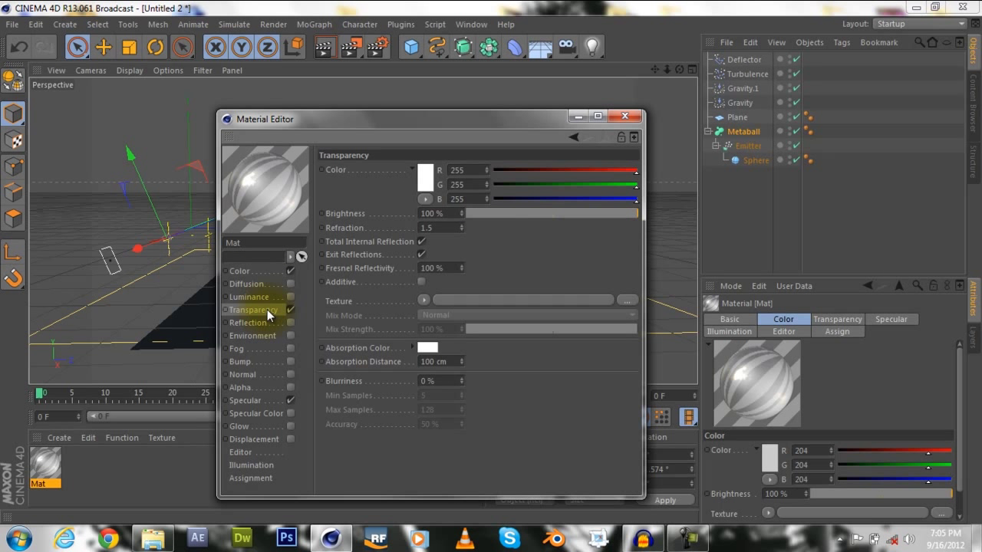
click(262, 272)
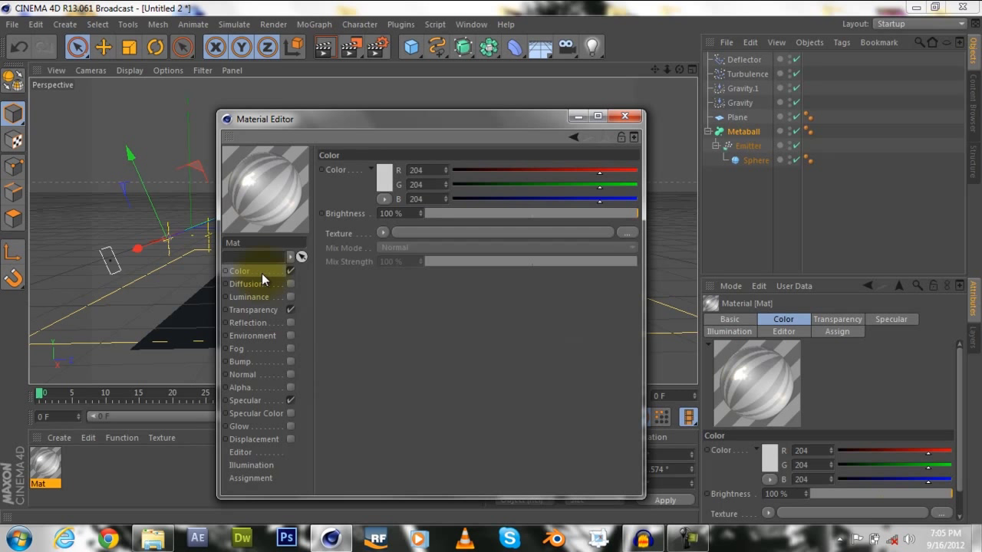
click(266, 322)
click(265, 311)
click(268, 271)
click(261, 311)
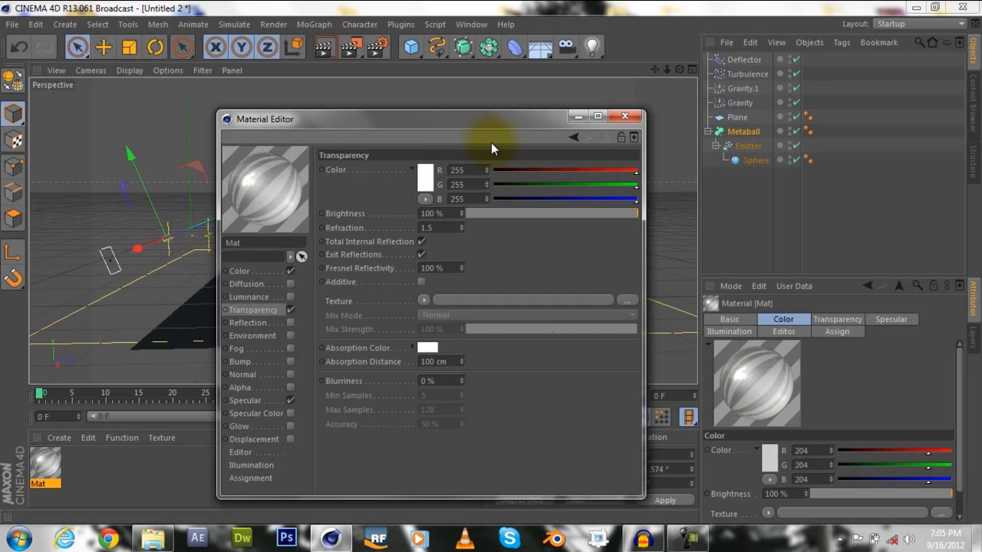
Try a Filter shader in the Transparency texture, then clear that texture.
click(419, 302)
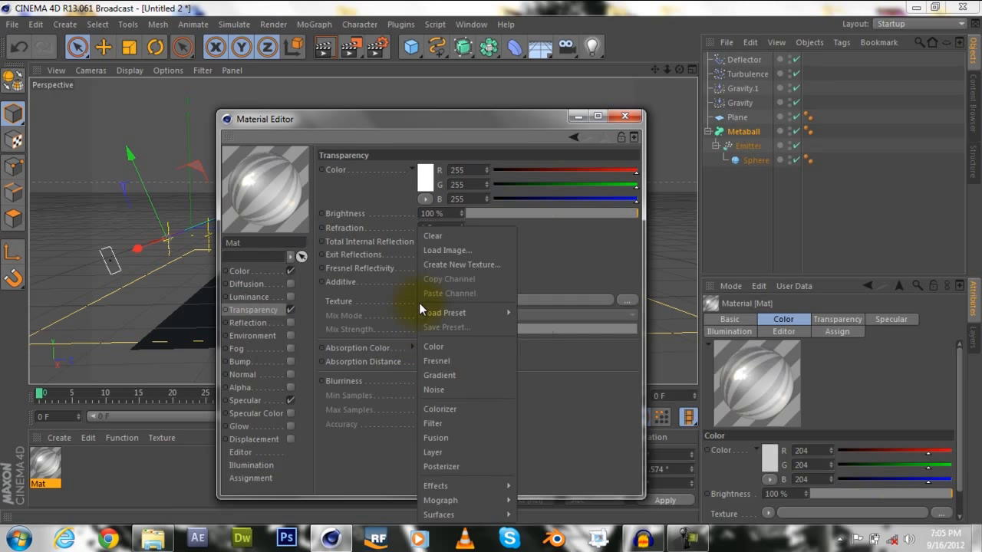
click(443, 409)
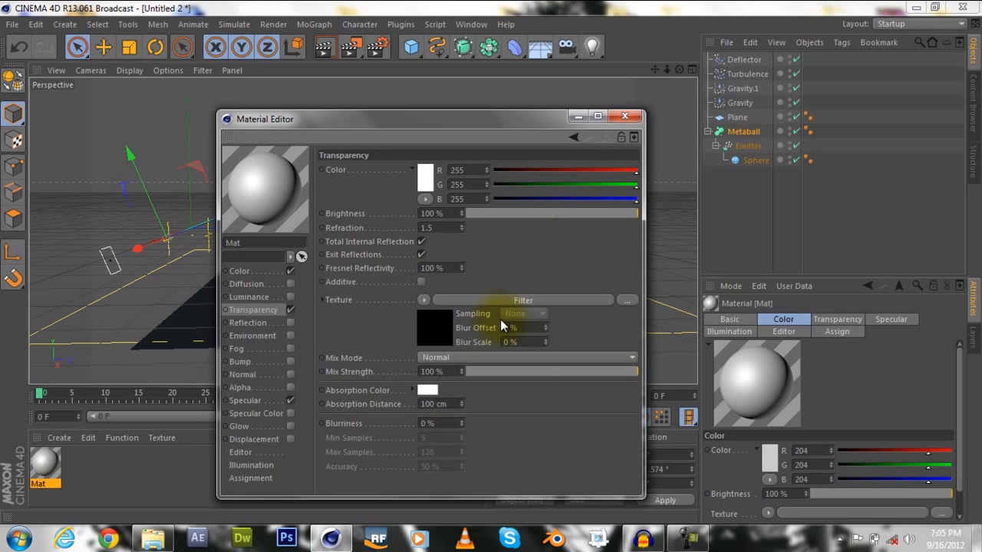
click(625, 300)
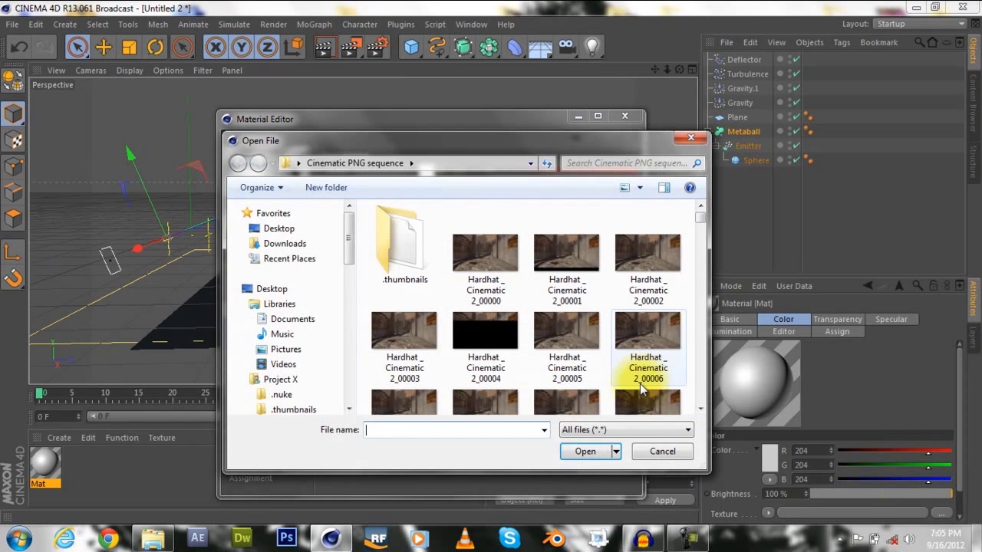
click(662, 451)
click(515, 304)
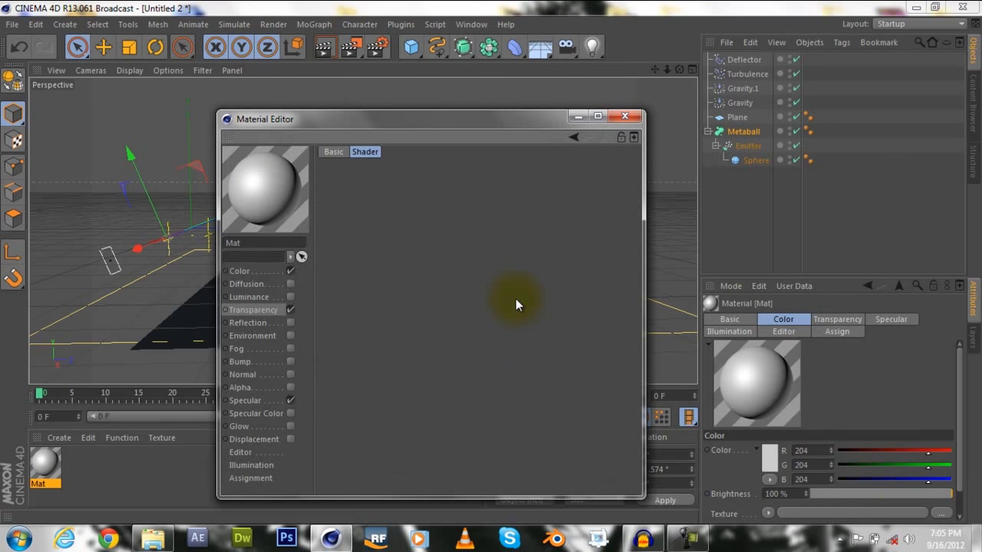
drag(434, 286, 546, 287)
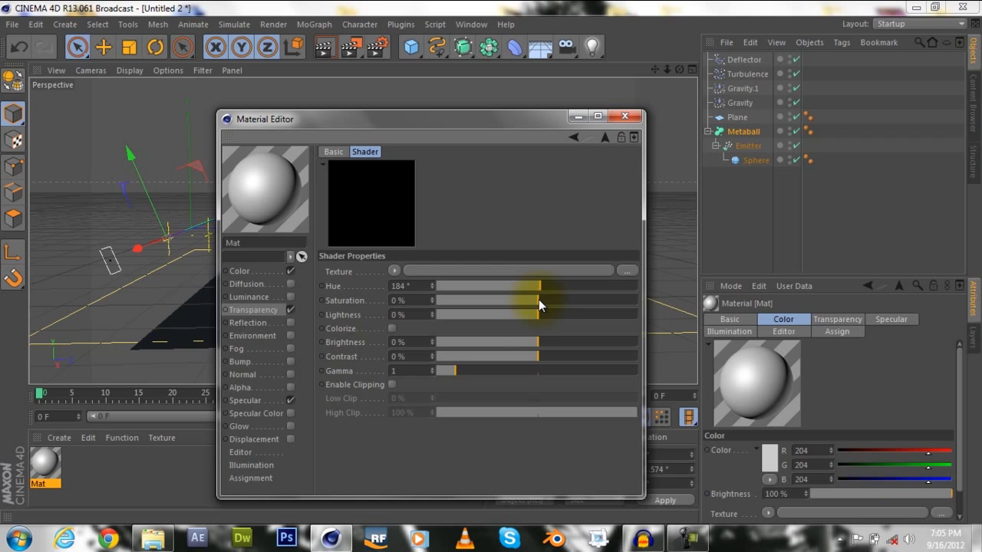
click(291, 310)
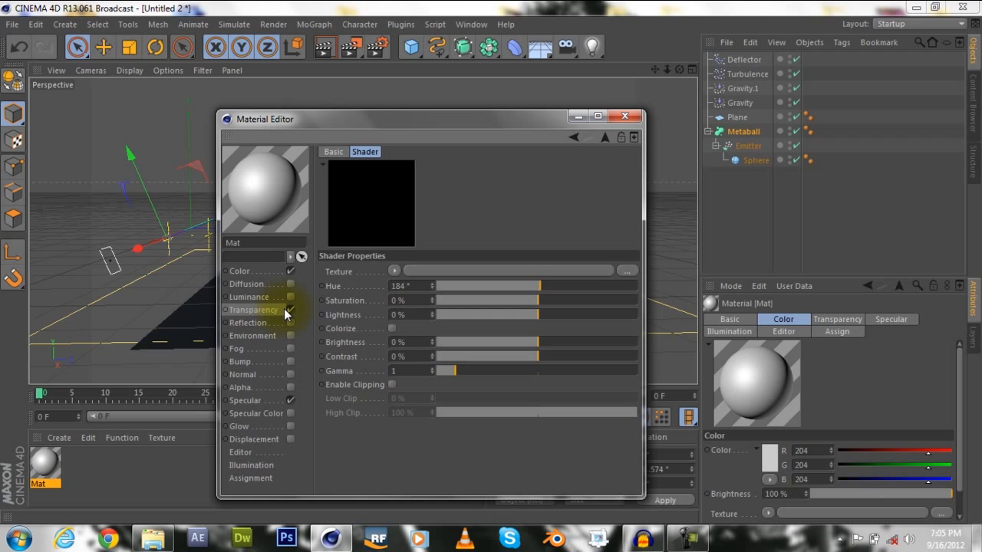
click(333, 152)
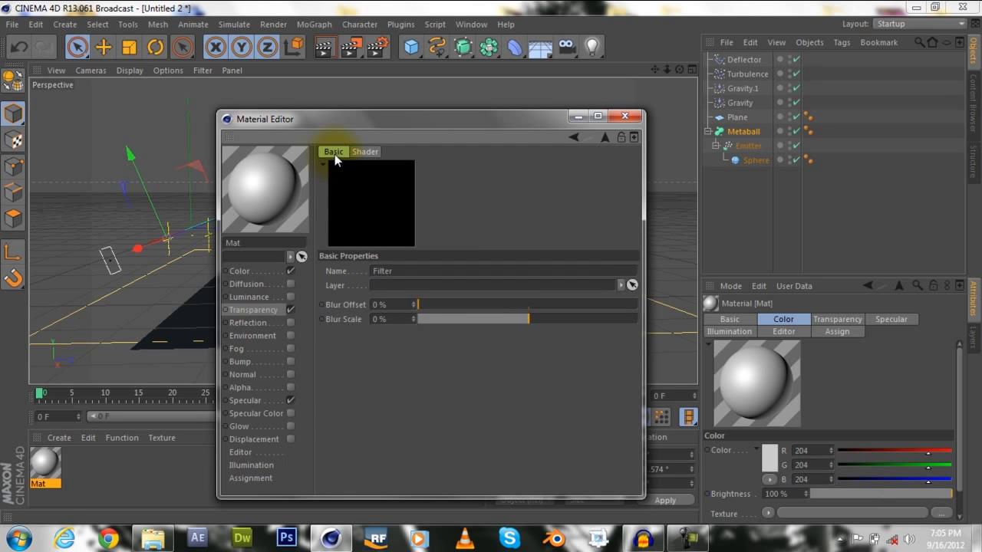
click(258, 312)
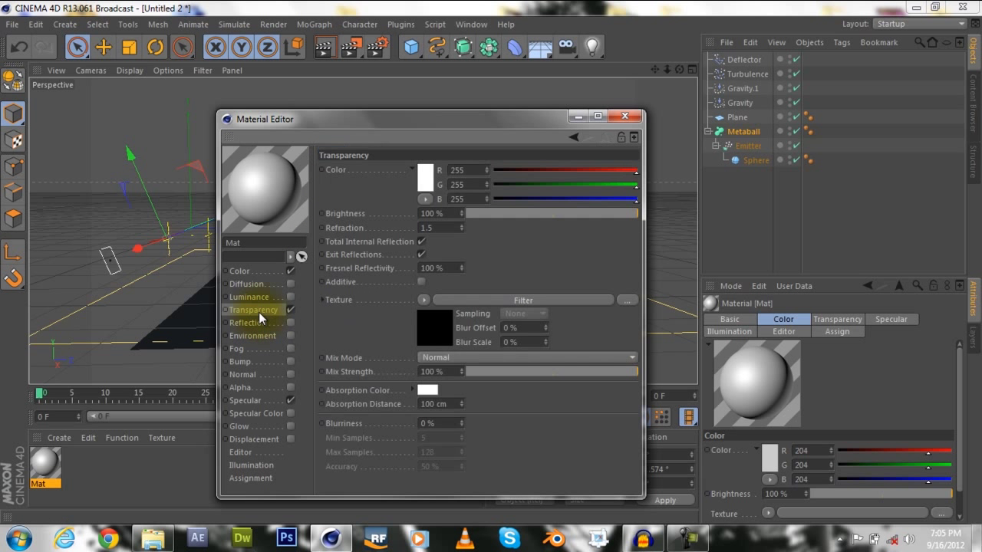
click(416, 299)
click(451, 218)
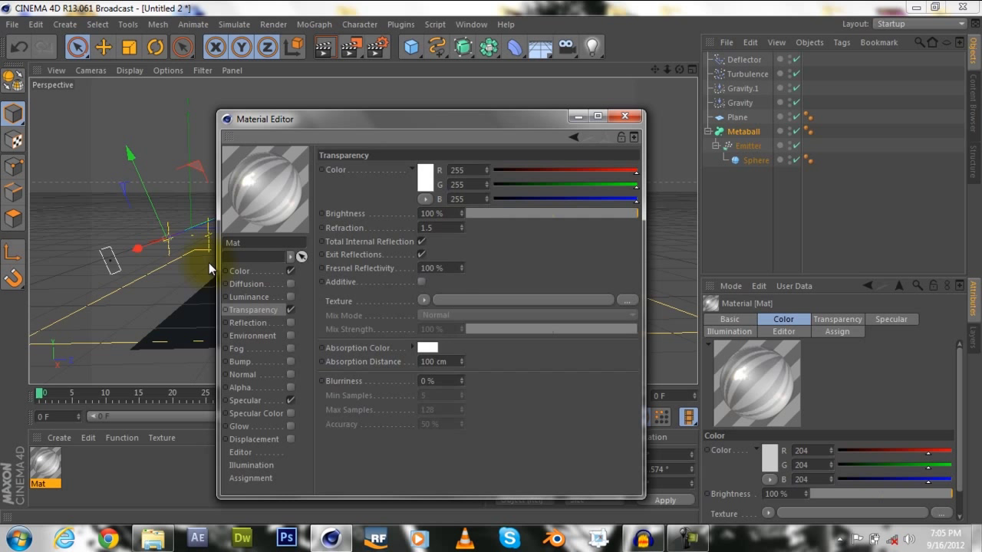
Try Fusion and Filter shaders in the Color texture, then clear it.
click(244, 271)
click(383, 233)
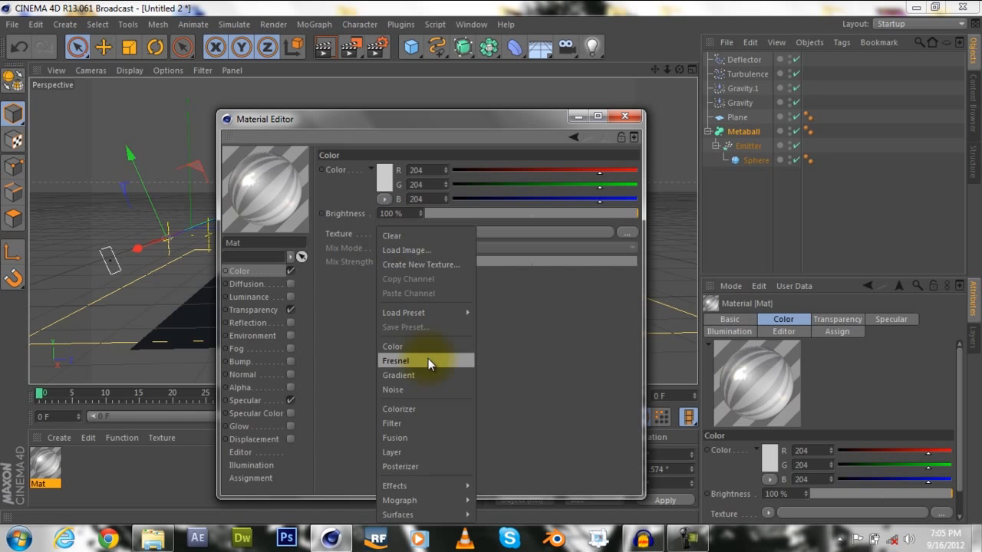
click(423, 438)
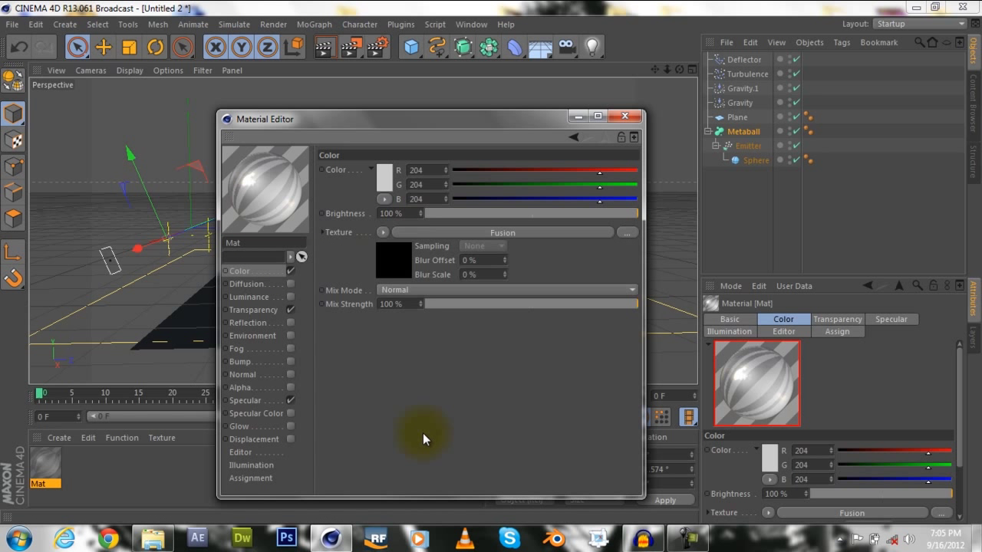
click(384, 234)
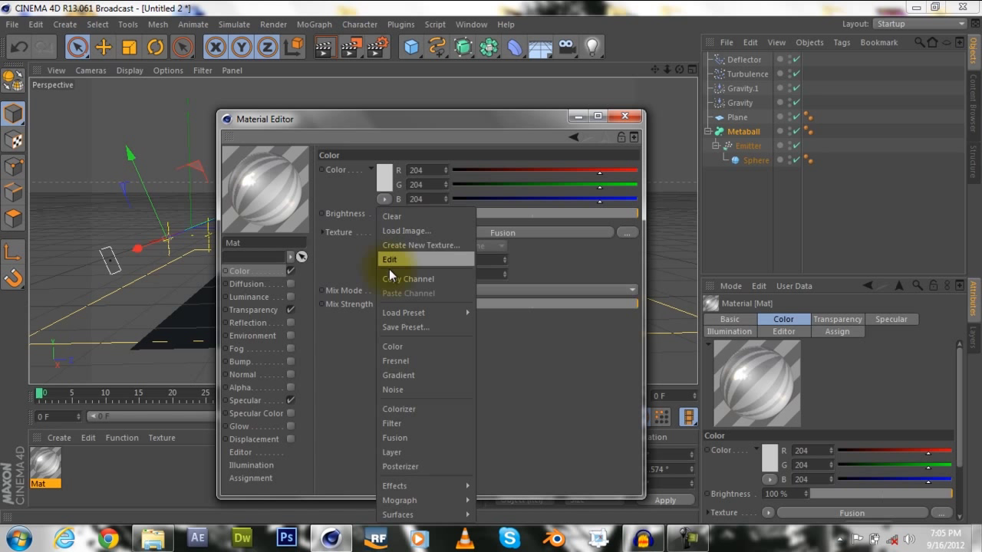
click(414, 423)
click(506, 234)
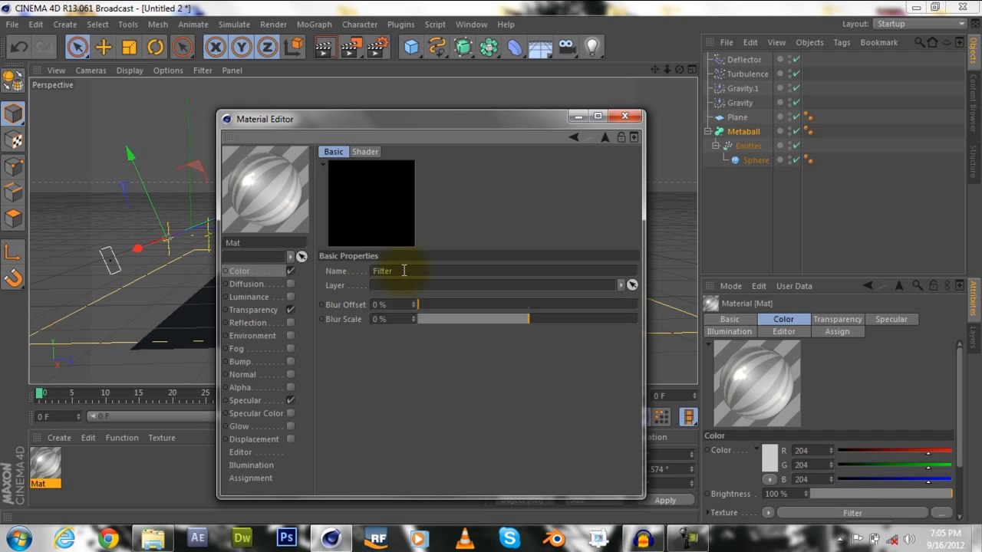
click(265, 269)
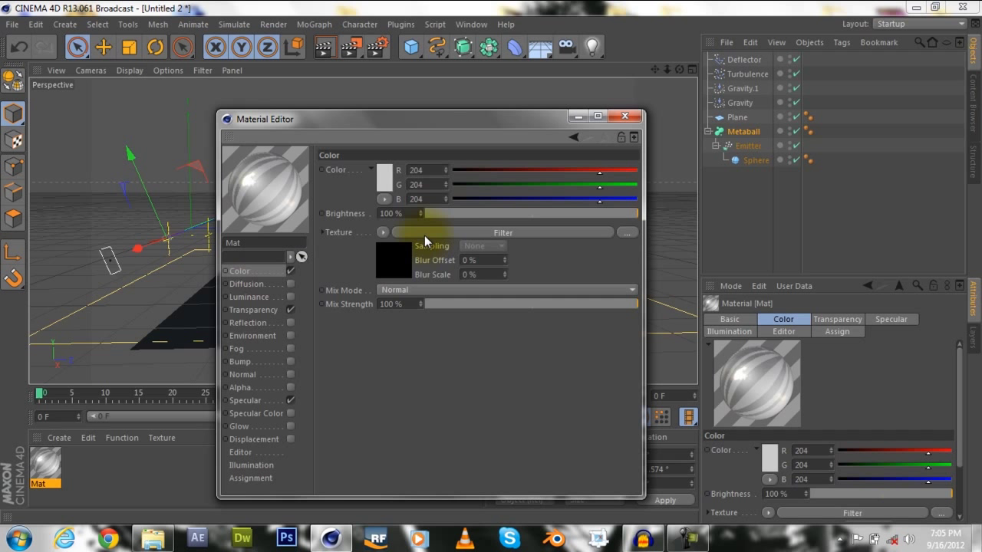
click(384, 230)
click(392, 217)
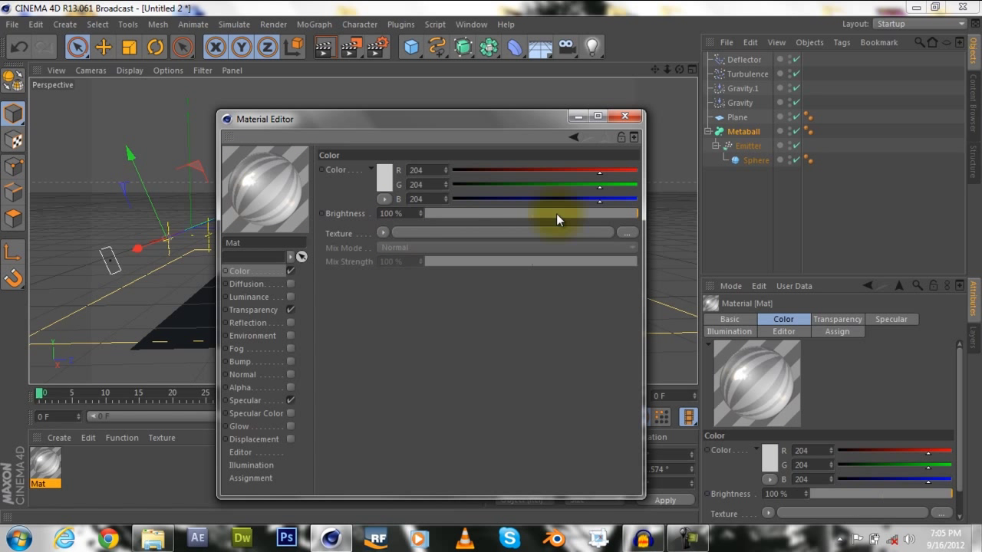
Close the material editor, drop Mat onto the Metaball, and play the stream to frame 55.
click(625, 117)
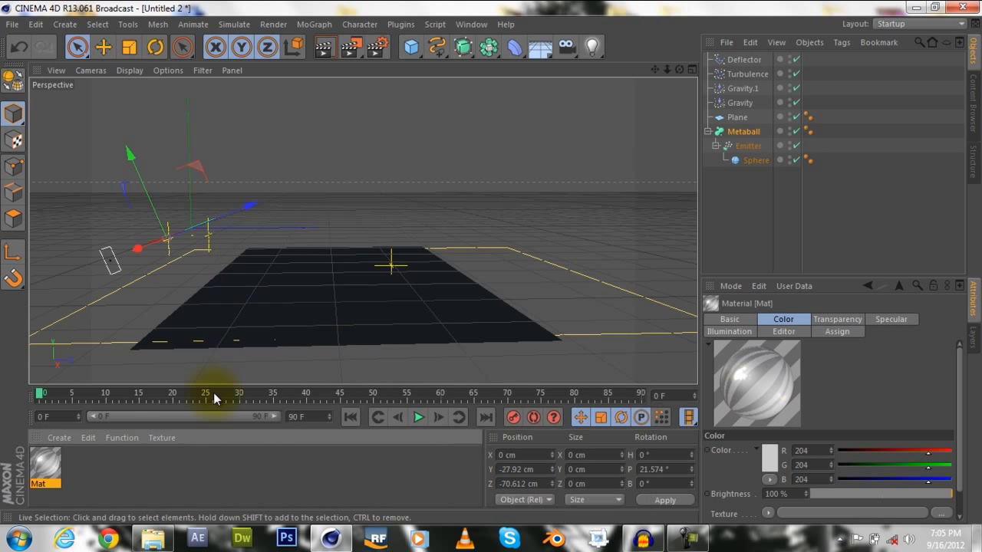
drag(44, 476, 741, 132)
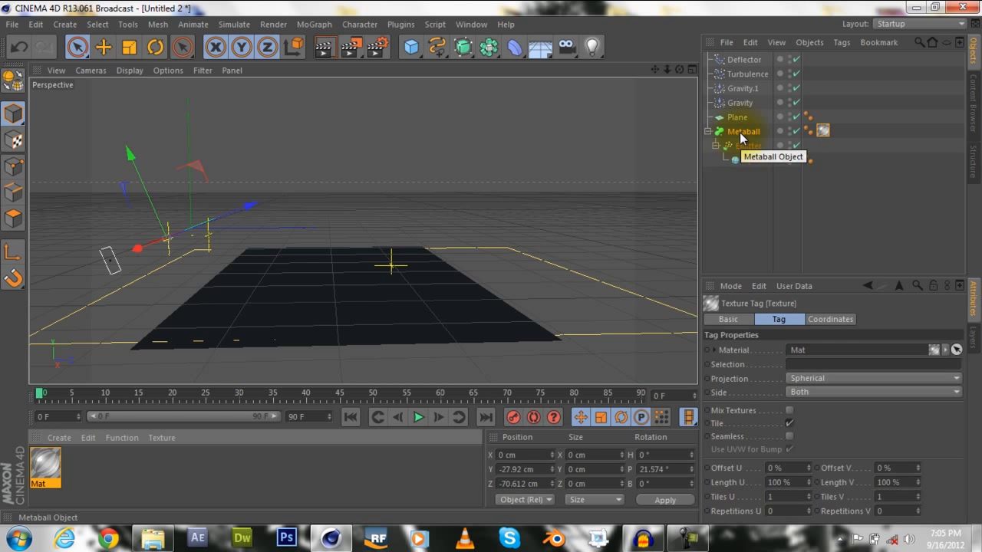
click(418, 418)
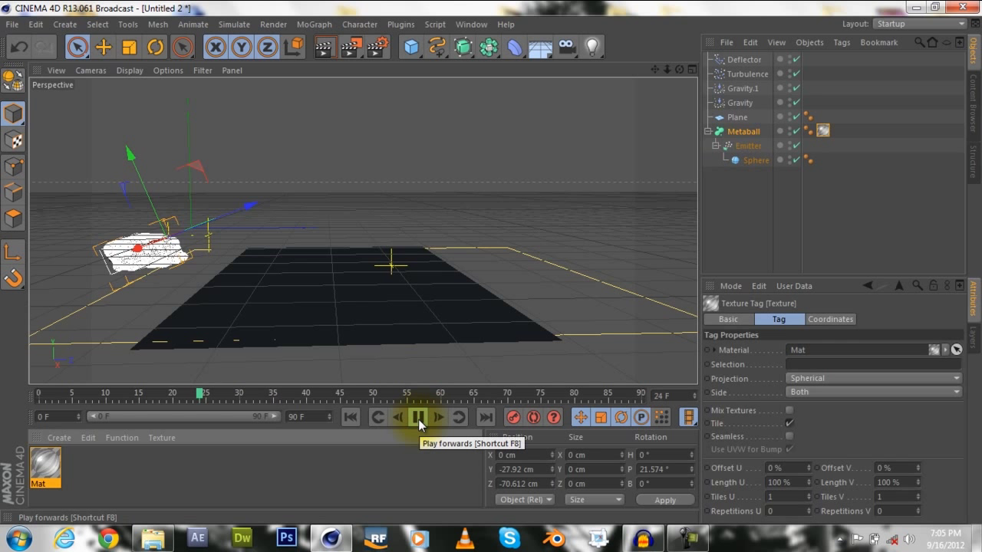
click(418, 418)
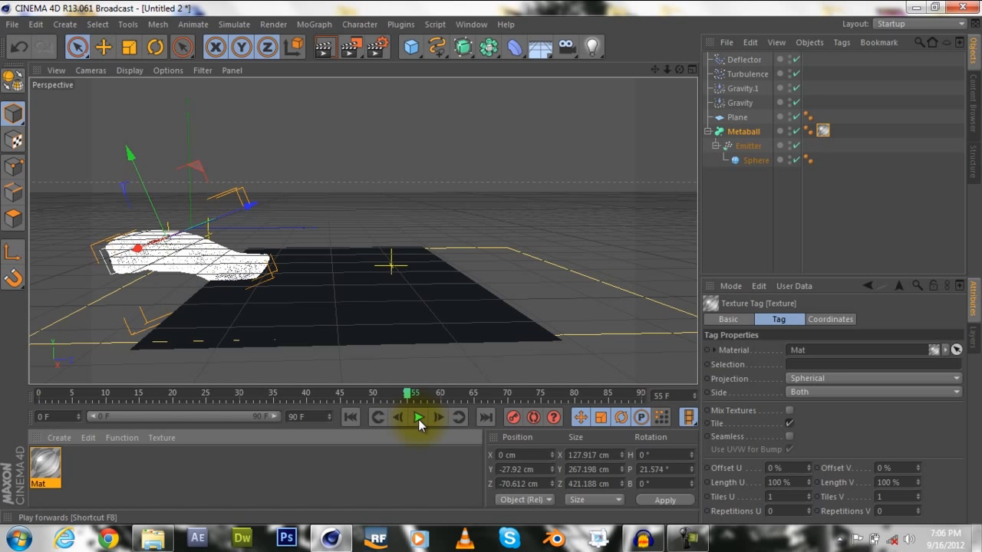
Render a preview of frame 55, then select the Turbulence object and clear the selection.
key(ctrl+r)
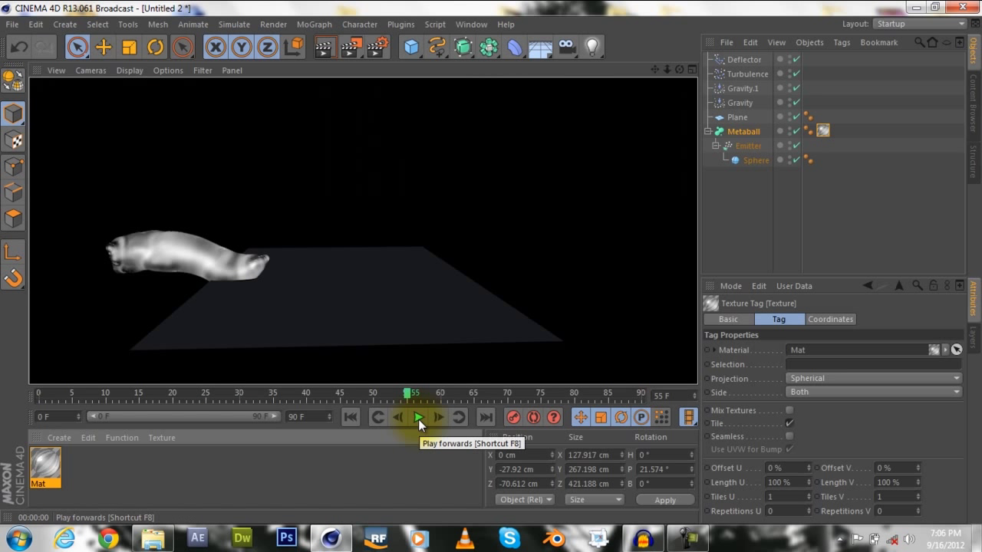
click(201, 264)
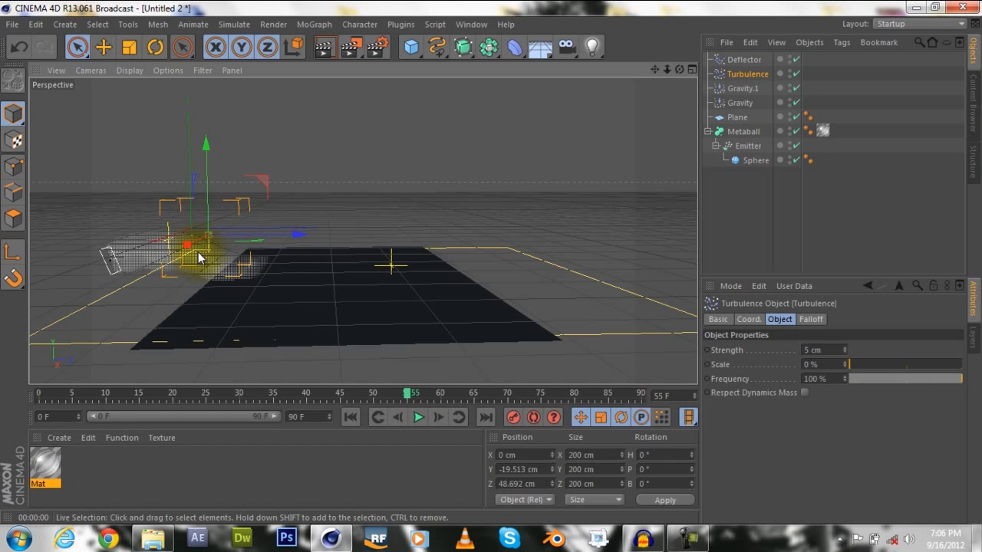
click(344, 455)
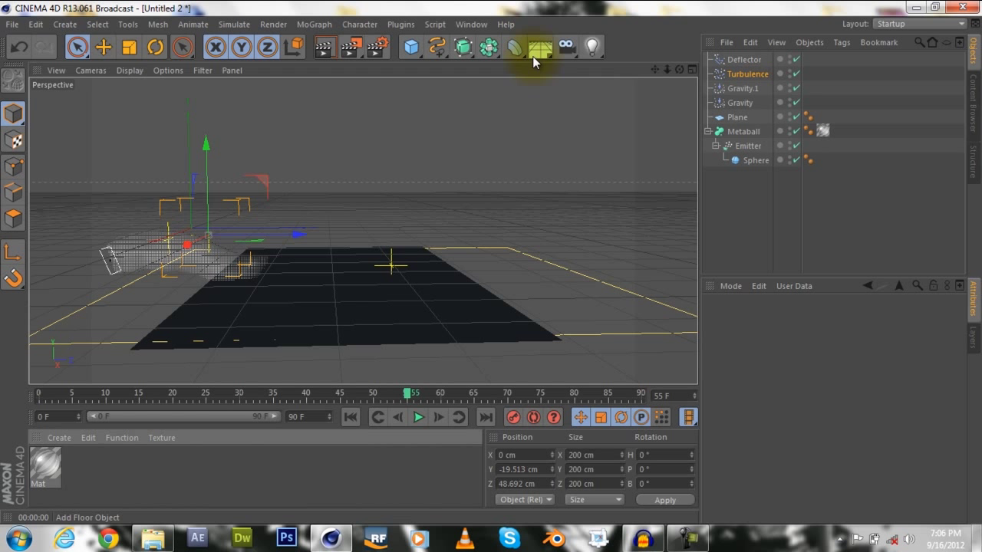
Add a Sky object from the Floor flyout, render a preview frame, and select Gravity.
drag(540, 48, 660, 68)
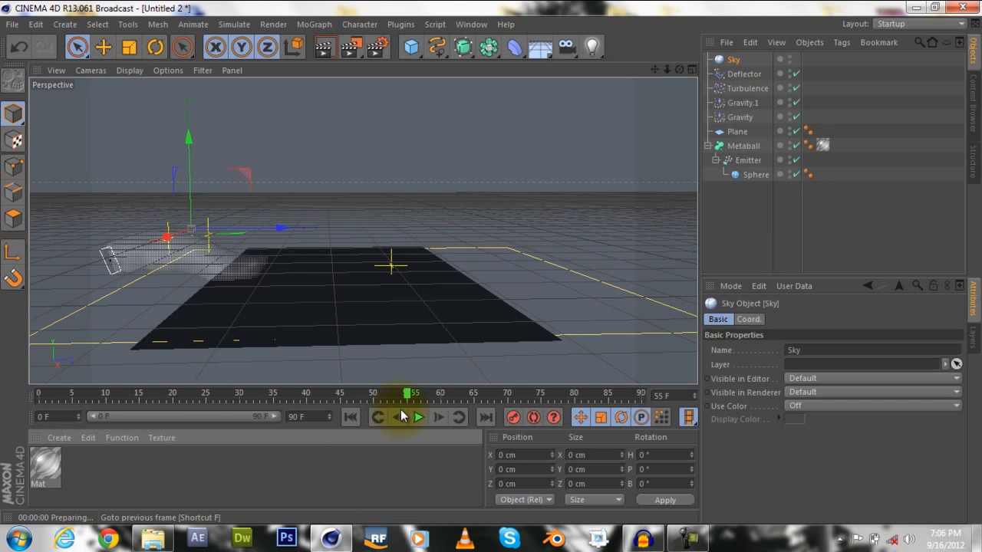
key(ctrl+r)
click(187, 273)
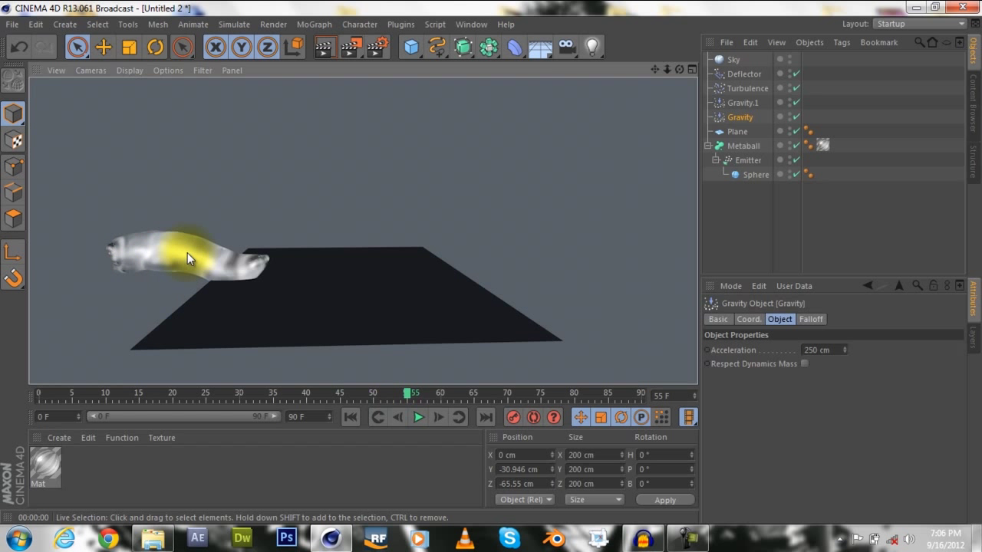